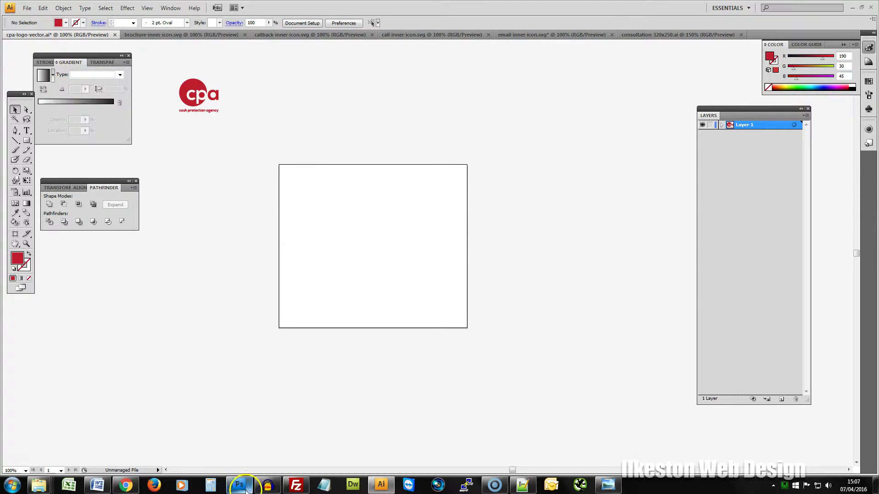
# Step: Switch to Photoshop and enlarge the speech bubble in free-consultation-side.png to about 290% with Free Transform
pyautogui.moveTo(243, 489)
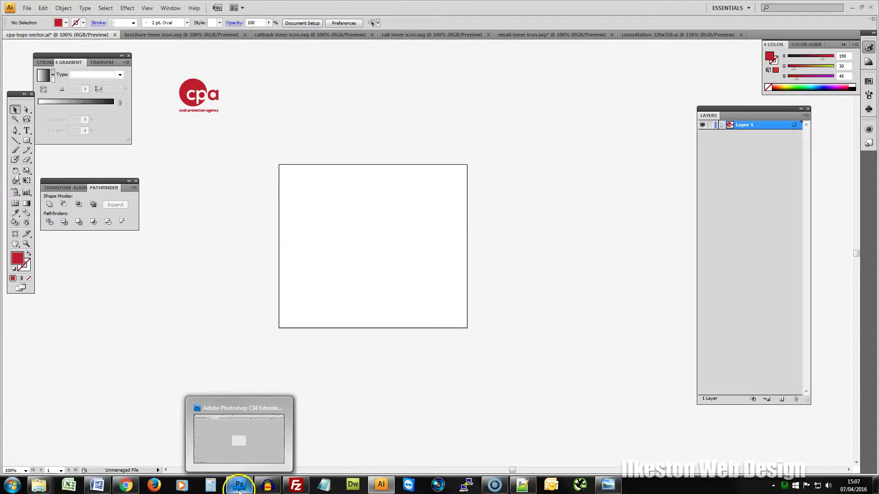
pyautogui.click(238, 489)
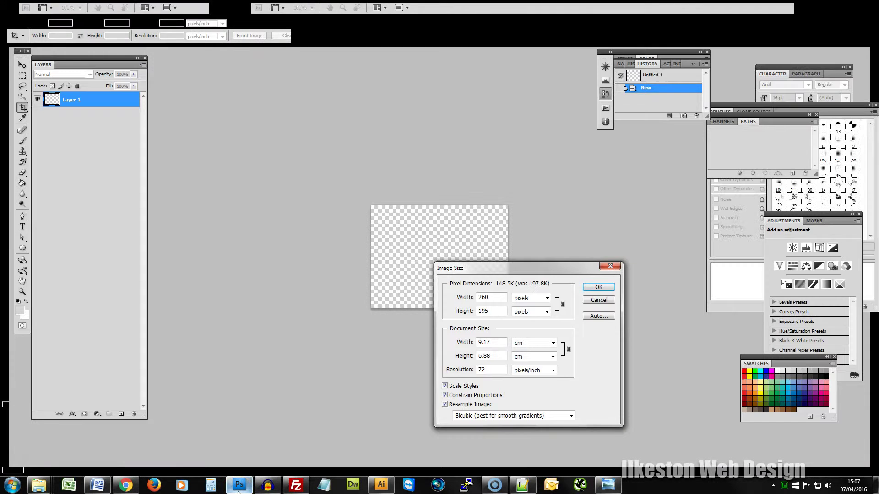
pyautogui.click(104, 36)
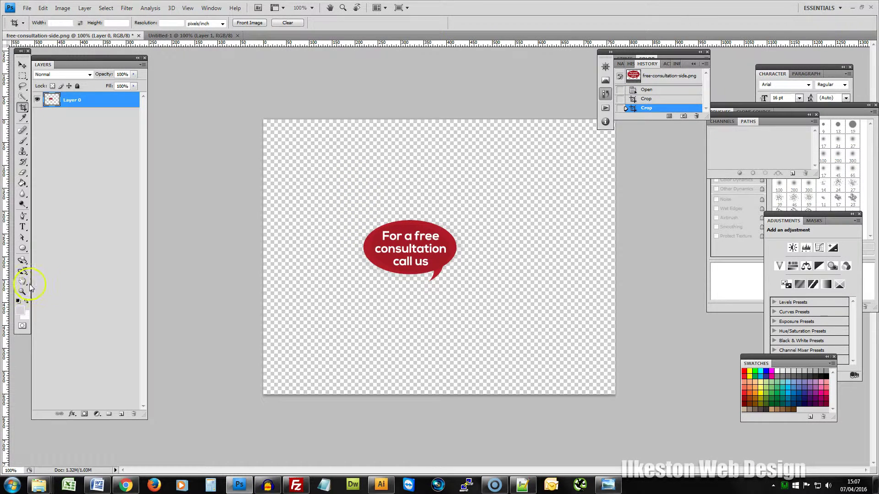
pyautogui.click(43, 8)
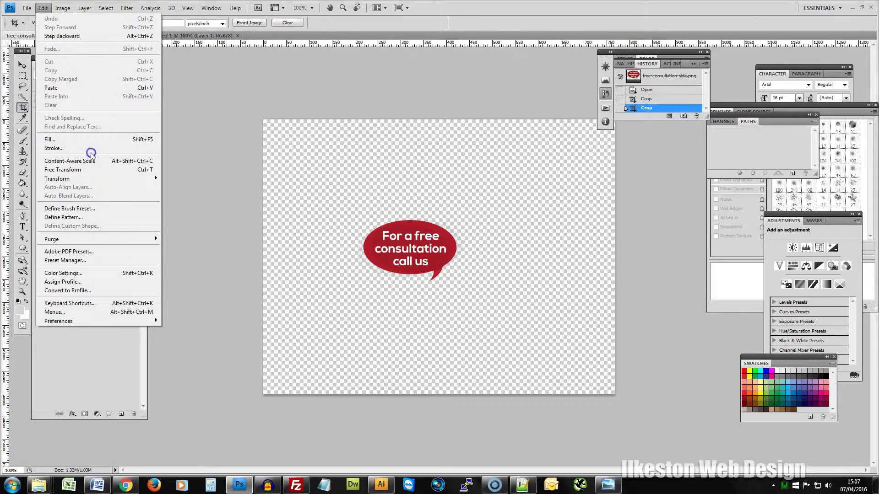
pyautogui.click(89, 170)
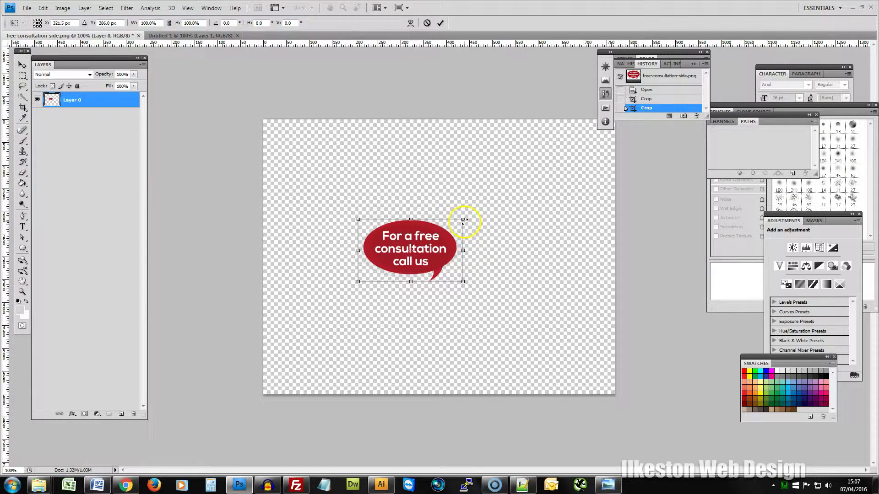
pyautogui.moveTo(560, 171); pyautogui.dragTo(568, 157)
pyautogui.moveTo(358, 282); pyautogui.dragTo(265, 338)
pyautogui.press('Return')
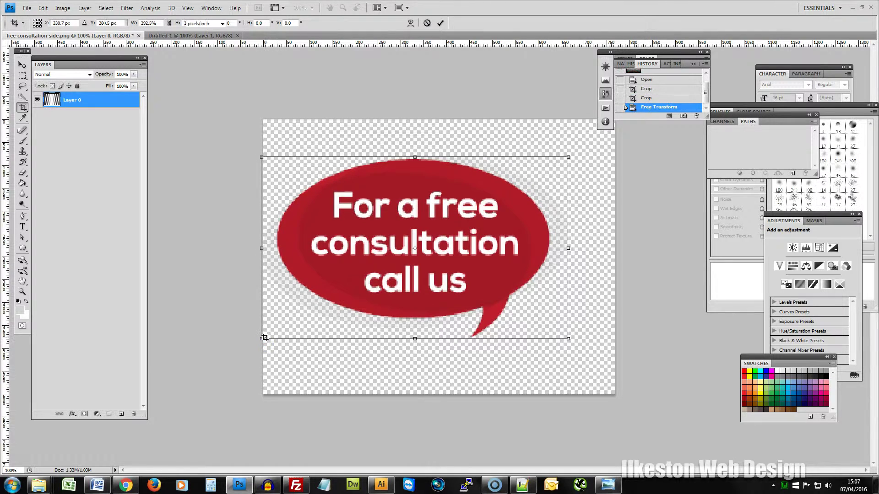
pyautogui.press('c')
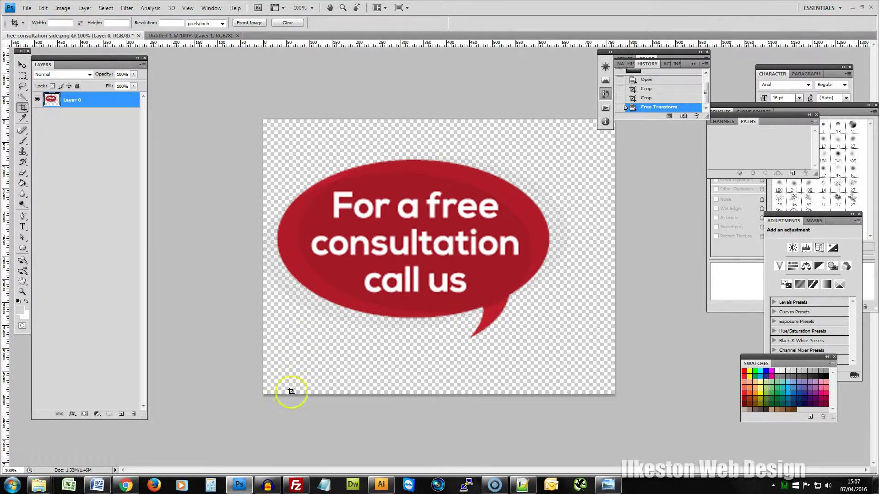
# Step: Switch to Chrome and compare the localhost/cpa home page's call-to-action icons at full and narrow window widths
pyautogui.click(125, 486)
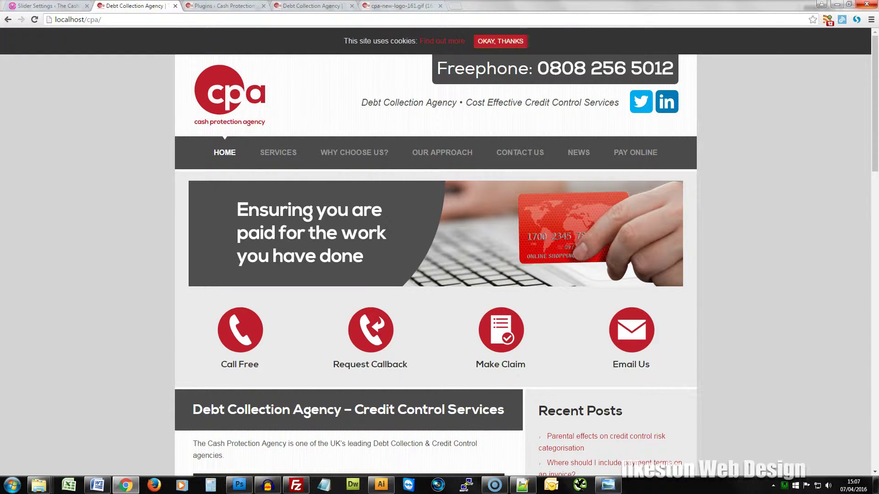
pyautogui.click(849, 6)
pyautogui.moveTo(809, 141); pyautogui.dragTo(737, 156)
pyautogui.click(709, 6)
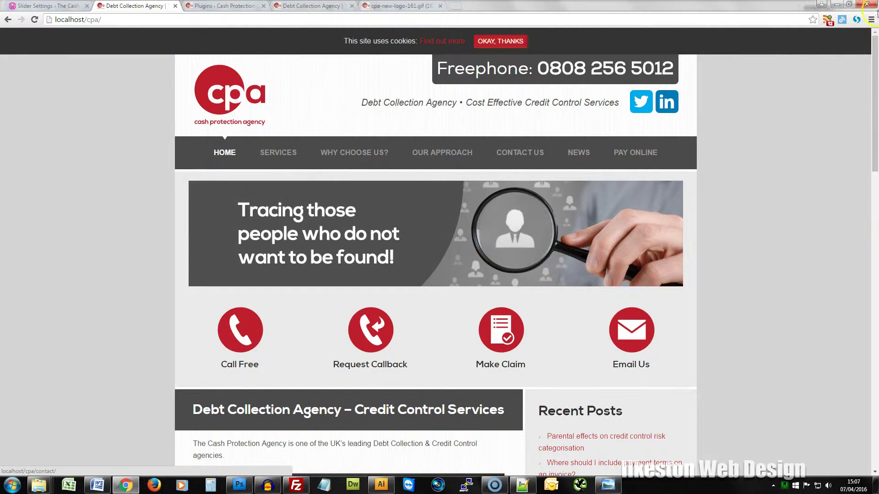
pyautogui.click(847, 5)
pyautogui.moveTo(736, 212); pyautogui.dragTo(421, 204)
pyautogui.moveTo(414, 89); pyautogui.dragTo(417, 131)
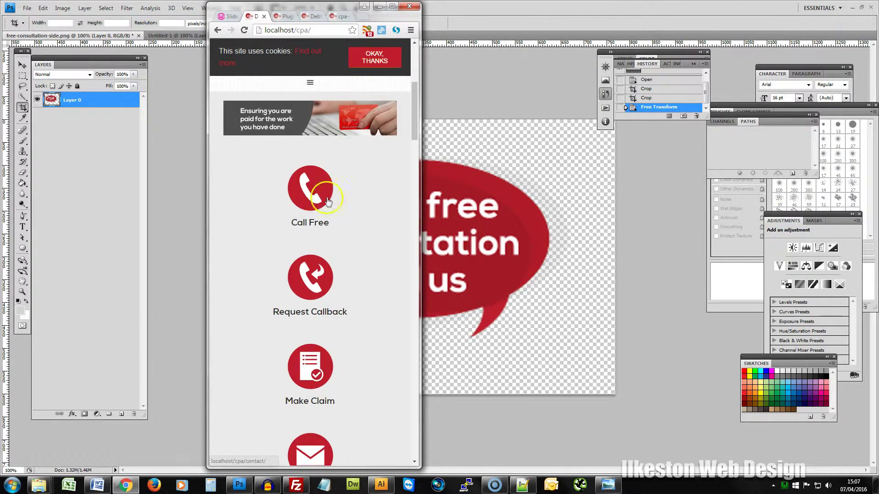
# Step: Compare the Talk to Us sidebar icons in the maximised and narrow browser windows
pyautogui.click(392, 6)
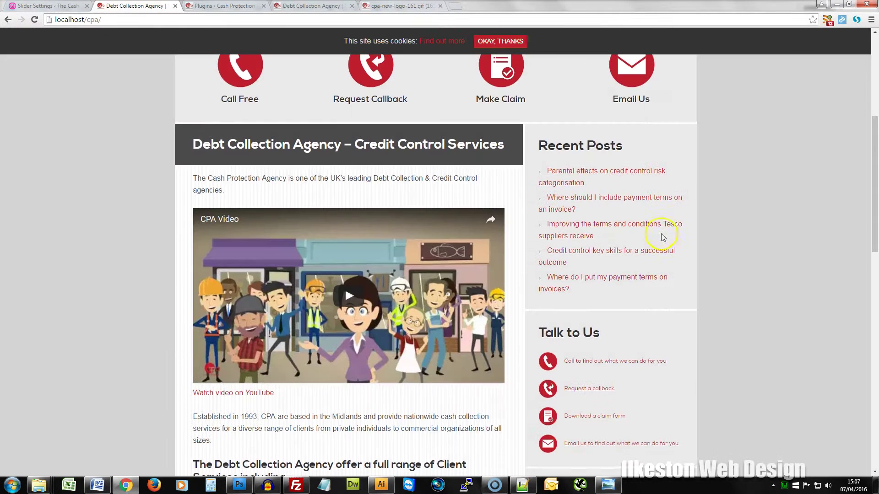
pyautogui.click(875, 265)
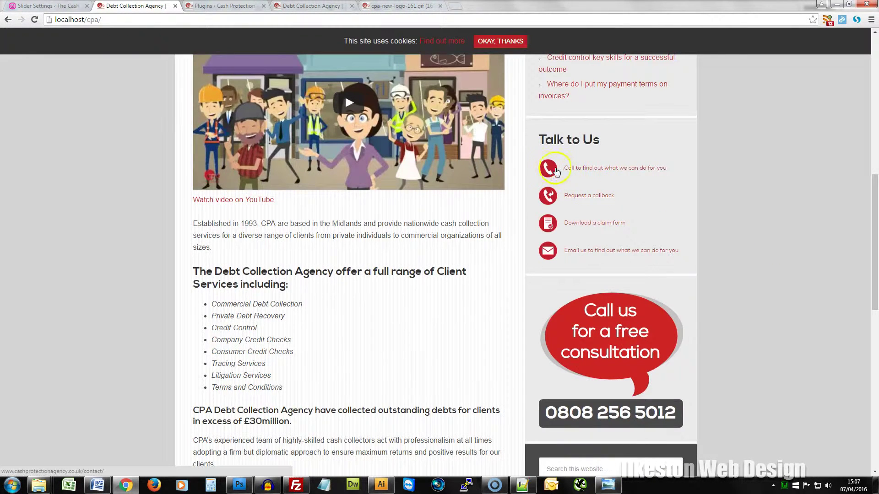
pyautogui.click(847, 5)
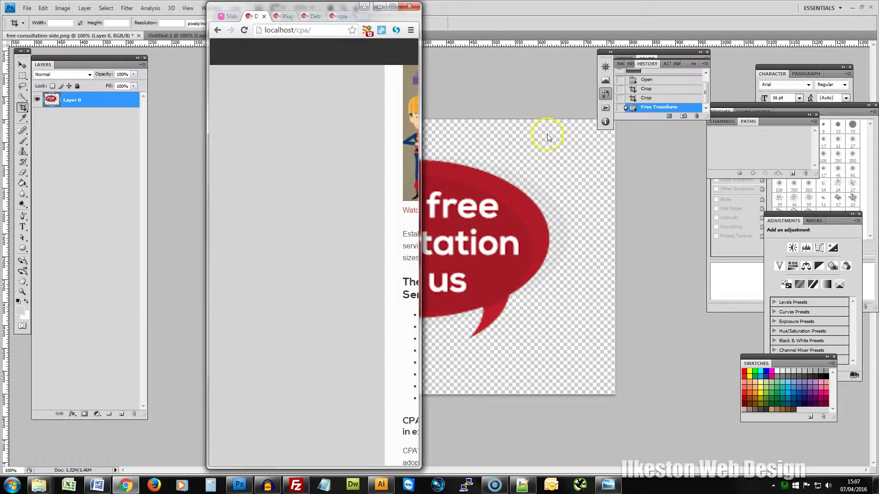
pyautogui.moveTo(414, 126); pyautogui.dragTo(411, 276)
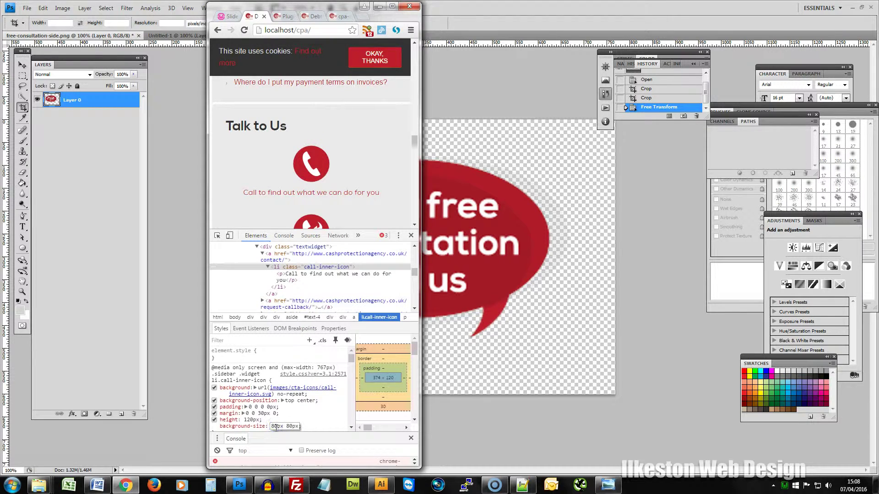
# Step: Try background-size values of 800px 800px and 200px 200px on the li.call-inner-icon rule in the developer tools
pyautogui.click(296, 427)
pyautogui.write('500')
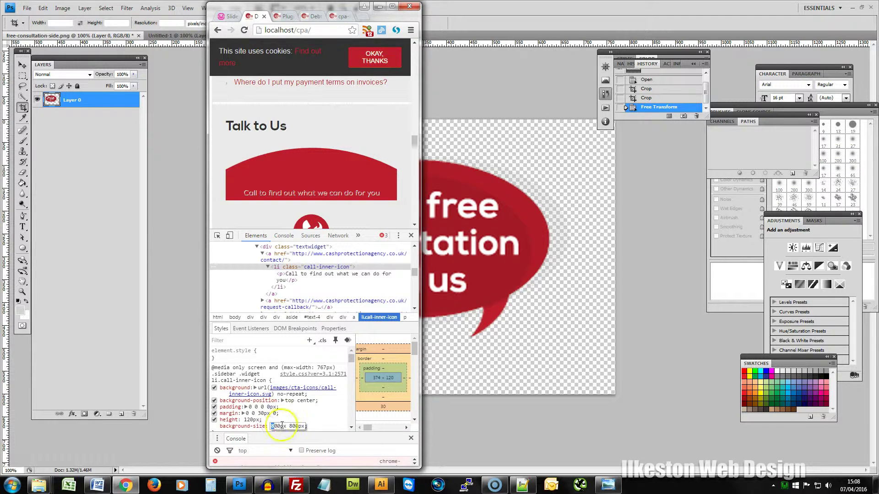
pyautogui.write('200')
pyautogui.click(292, 426)
pyautogui.press('BackSpace')
pyautogui.write('2')
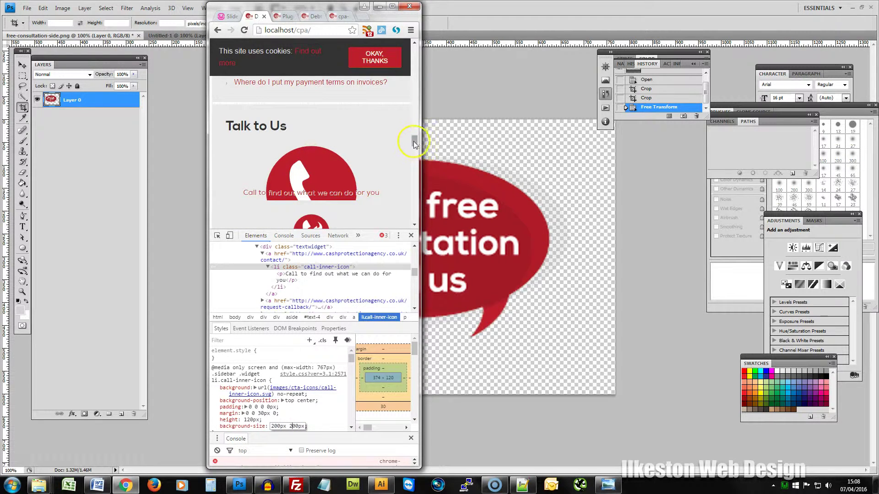
pyautogui.moveTo(414, 144); pyautogui.dragTo(415, 146)
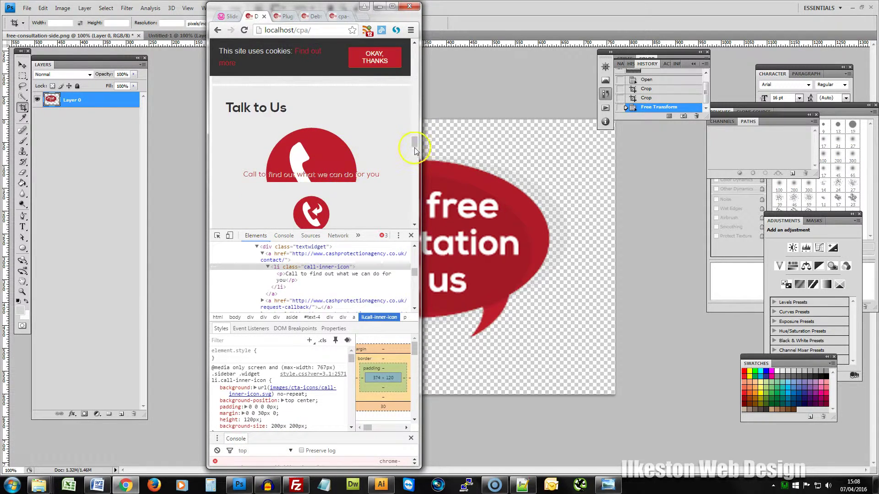
# Step: Reload the page, maximise the browser window and close the developer tools
pyautogui.click(243, 32)
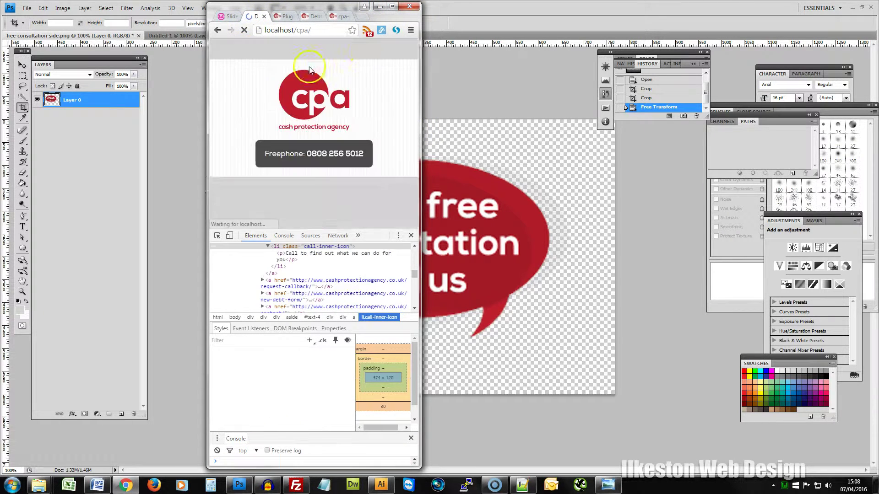
pyautogui.click(391, 7)
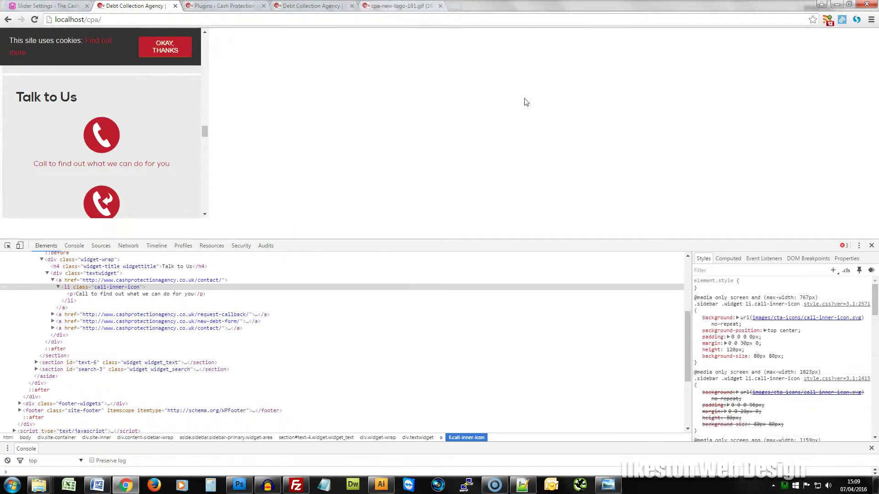
pyautogui.click(870, 246)
pyautogui.moveTo(869, 320); pyautogui.dragTo(872, 43)
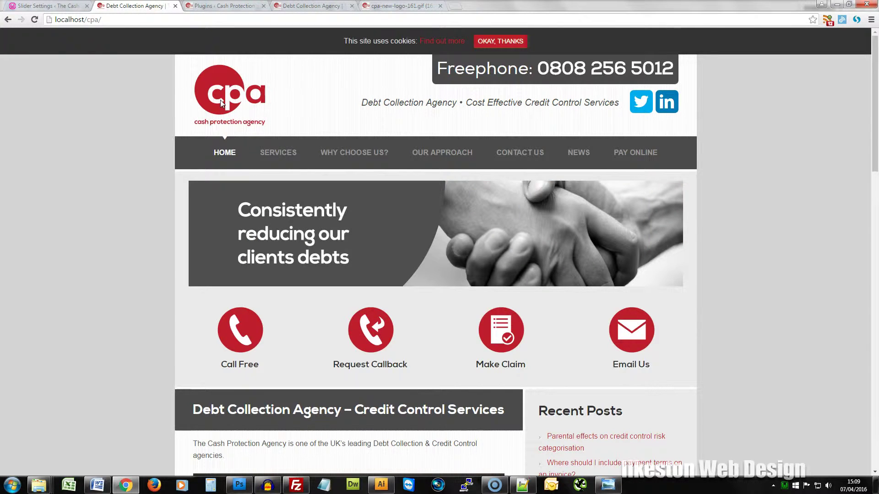
pyautogui.click(255, 154)
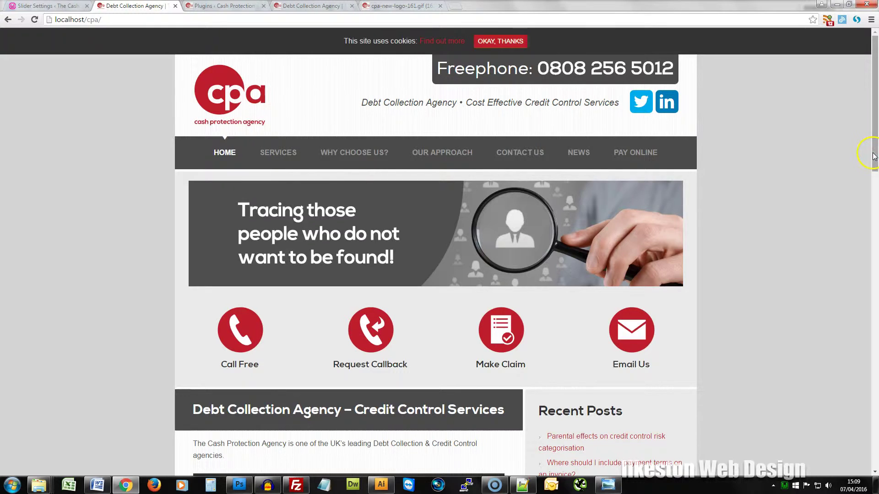
pyautogui.moveTo(873, 157); pyautogui.dragTo(875, 87)
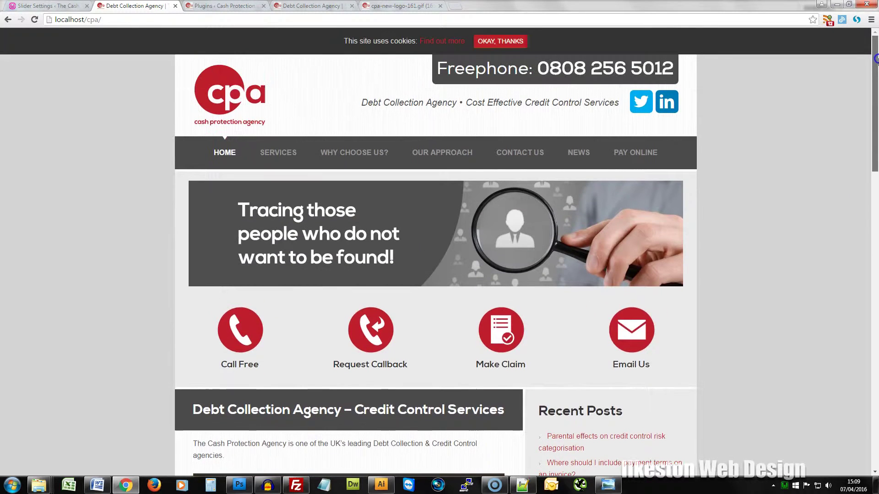
# Step: Open the Services page on the live site, highlight the .html extension in its address and remove it
pyautogui.click(311, 8)
pyautogui.click(392, 113)
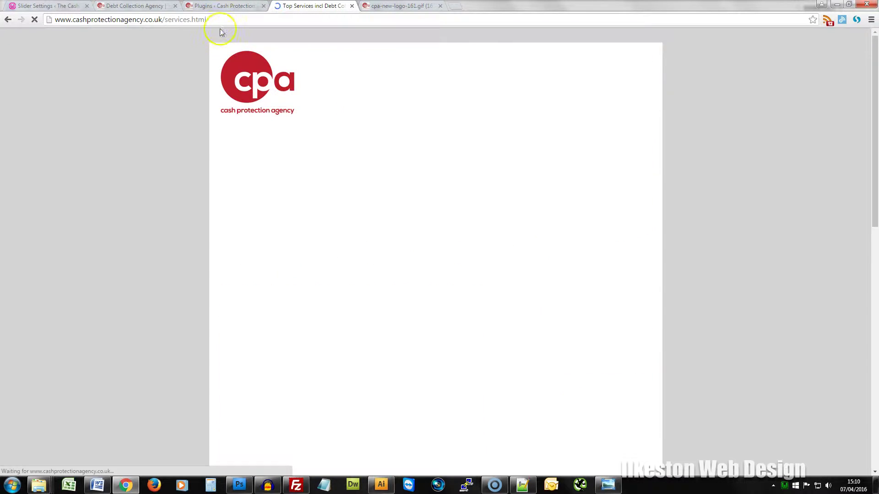
pyautogui.moveTo(200, 20); pyautogui.dragTo(216, 29)
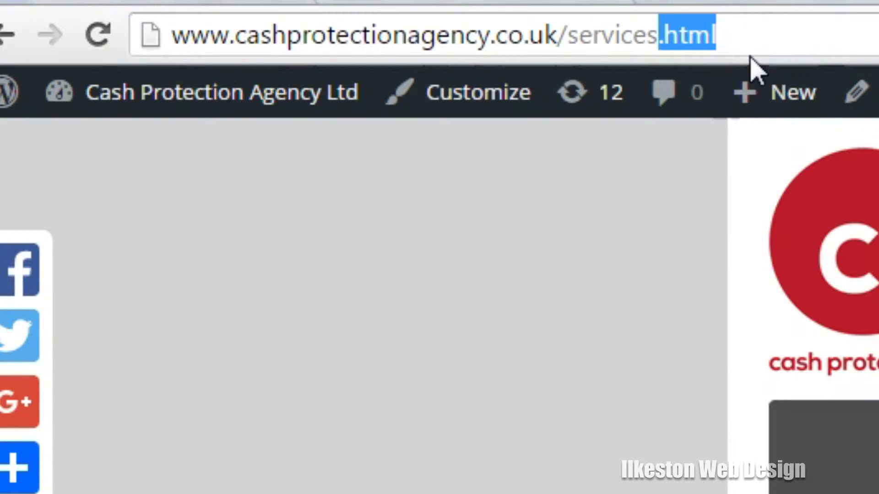
pyautogui.click(777, 42)
pyautogui.moveTo(717, 42); pyautogui.dragTo(658, 49)
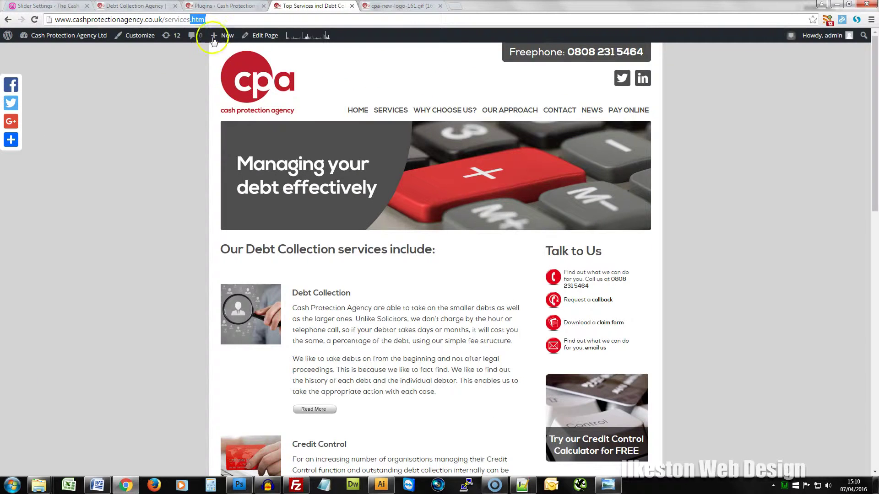
pyautogui.click(211, 20)
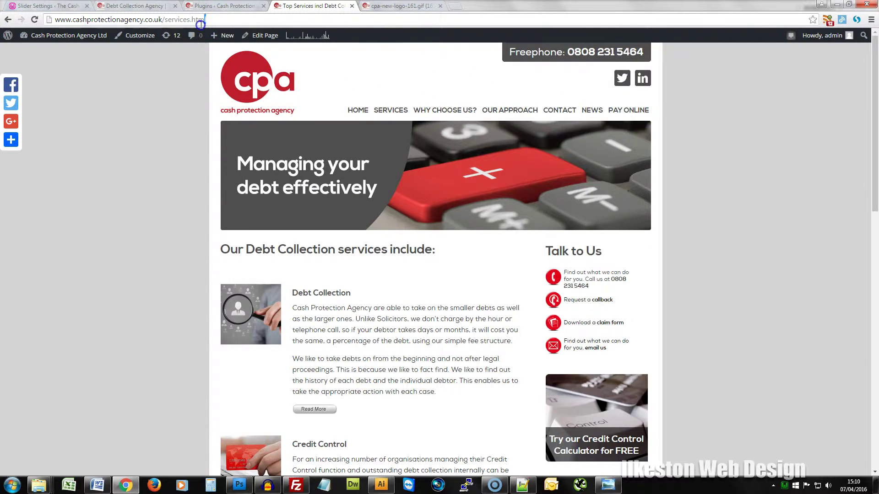
pyautogui.press('BackSpace')
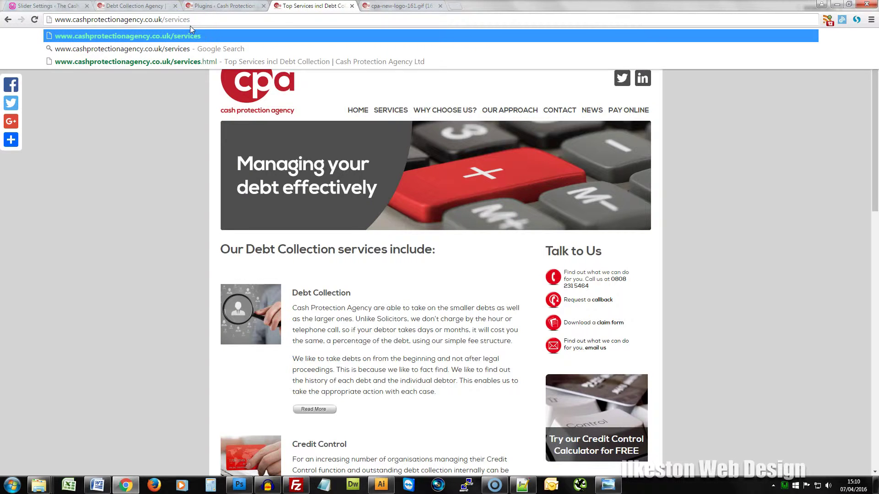
# Step: Open the local site's Services page and try loading it as localhost/cpa/services.html
pyautogui.click(133, 5)
pyautogui.click(284, 155)
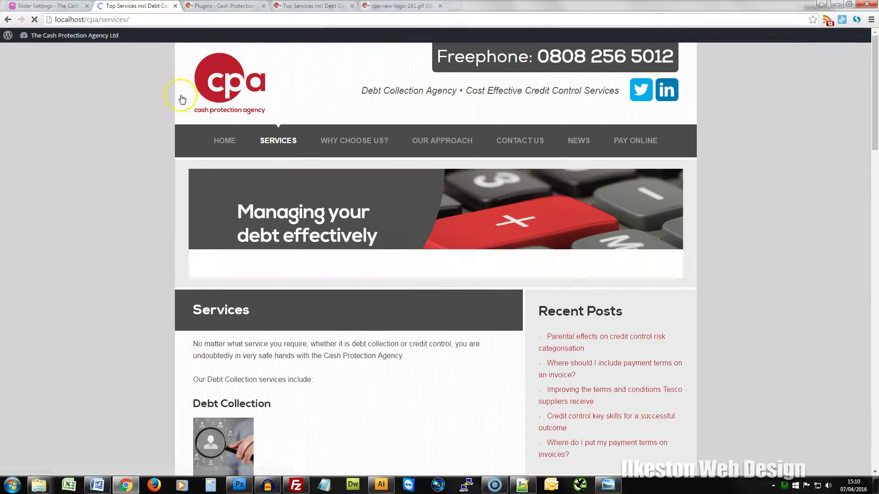
pyautogui.click(141, 18)
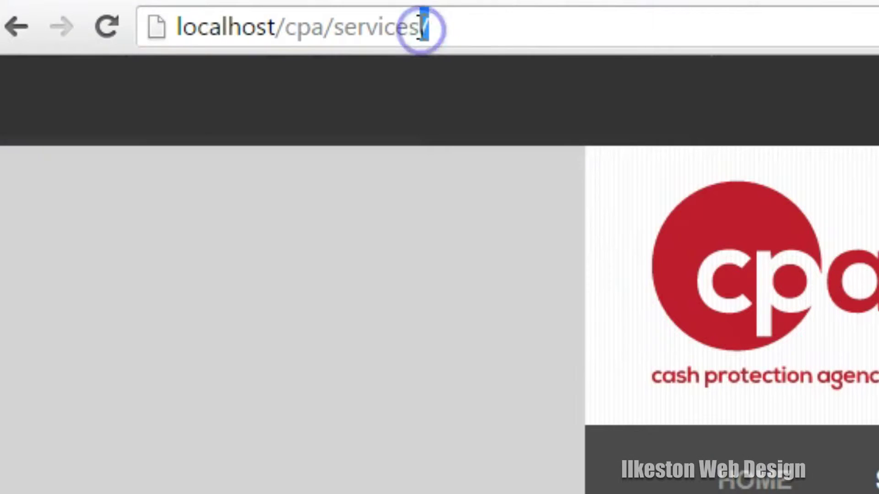
pyautogui.write('html')
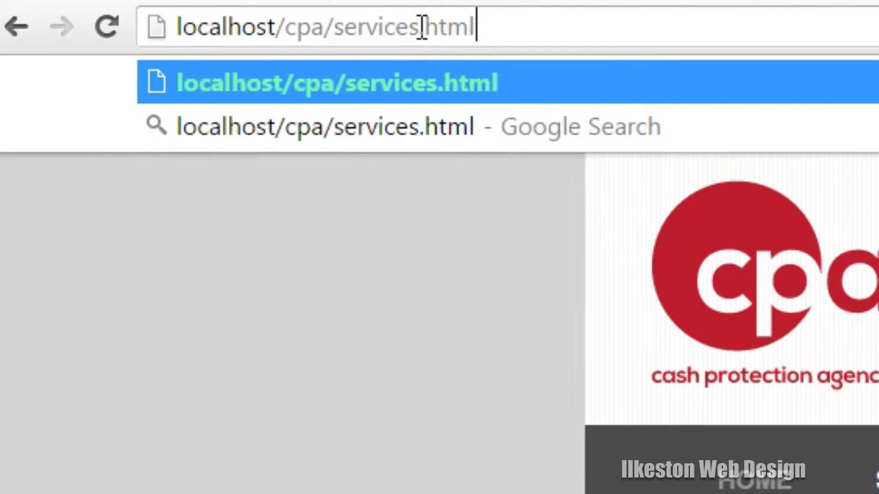
pyautogui.press('Return')
pyautogui.click(520, 39)
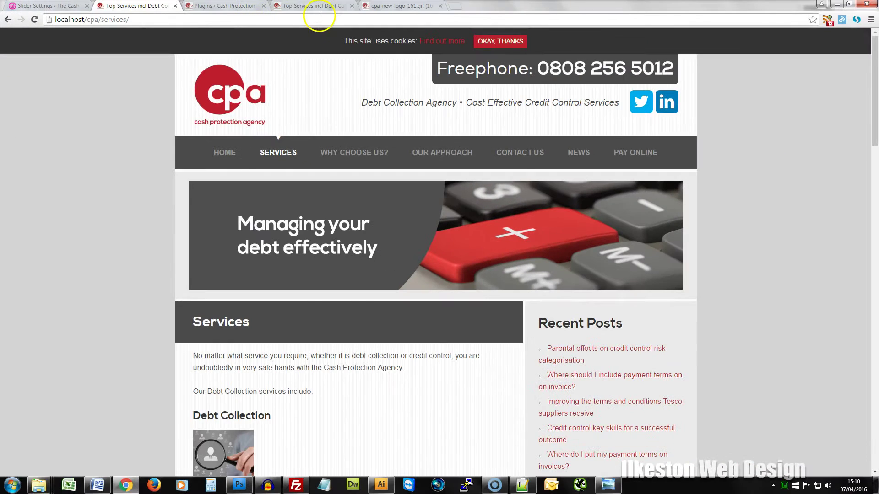
# Step: Return to the live Services page, put .html back at the end of its address and highlight the full URL
pyautogui.click(297, 5)
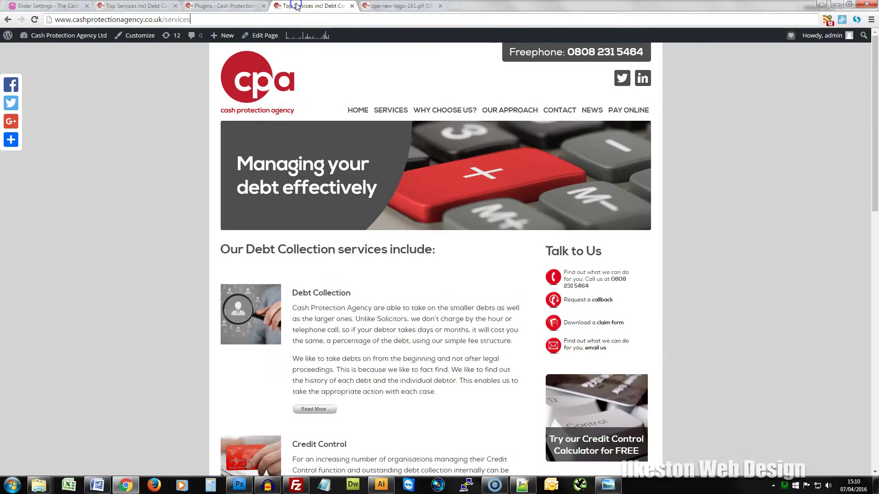
pyautogui.click(239, 18)
pyautogui.write('.html')
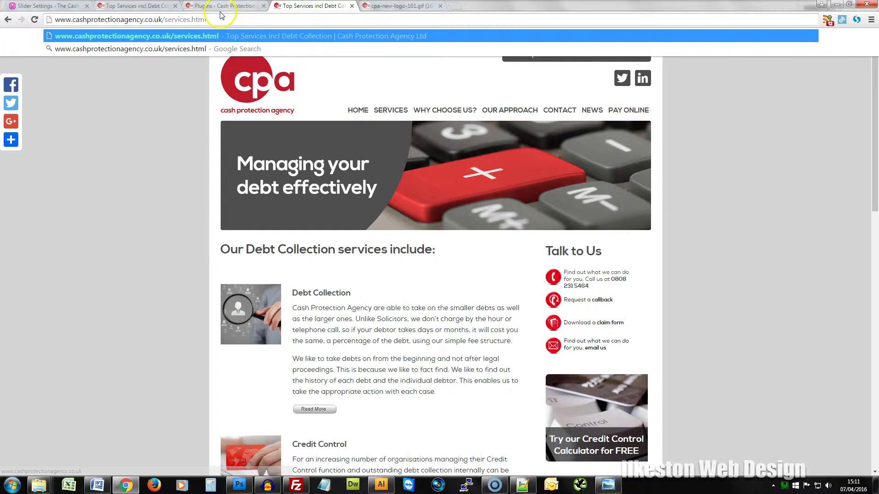
pyautogui.moveTo(207, 19); pyautogui.dragTo(54, 7)
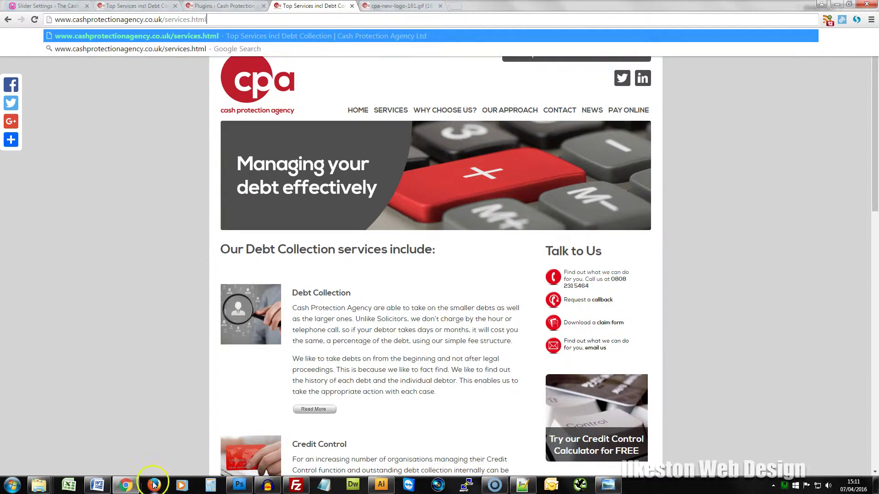
# Step: Switch to File Explorer, go to the cpa folder under wamp\www and open its .htaccess file in Notepad++
pyautogui.click(40, 486)
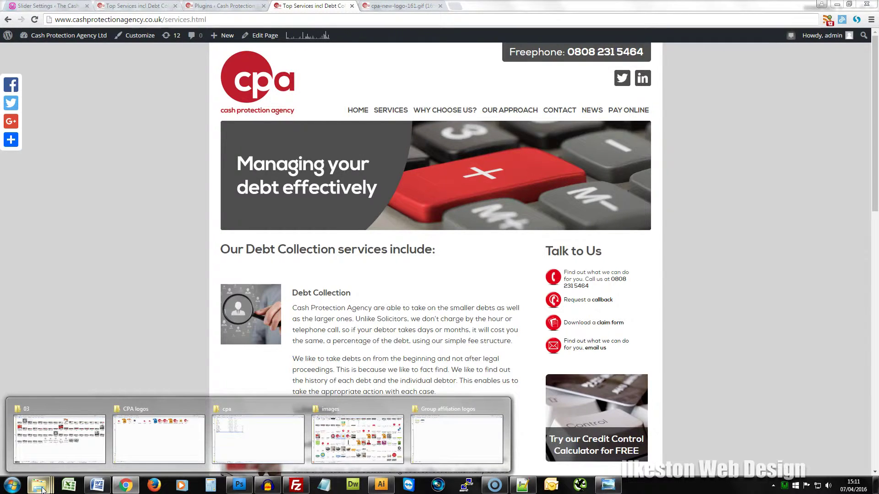
pyautogui.click(64, 442)
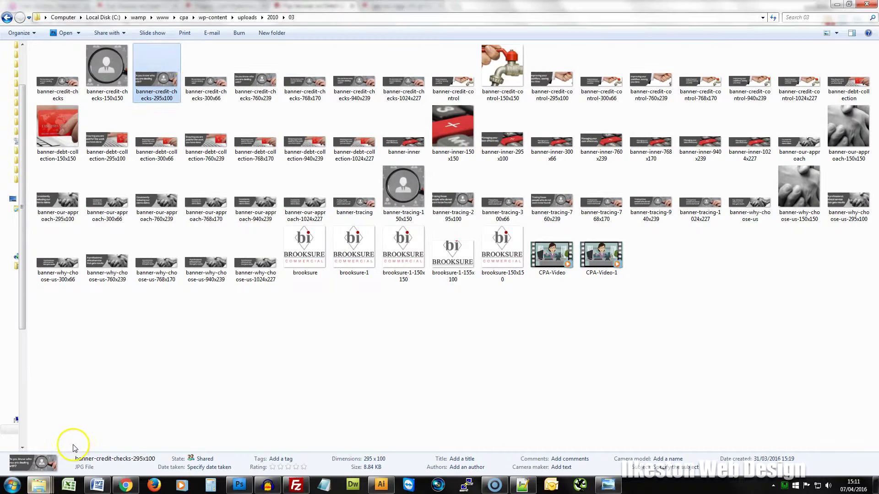
pyautogui.click(162, 18)
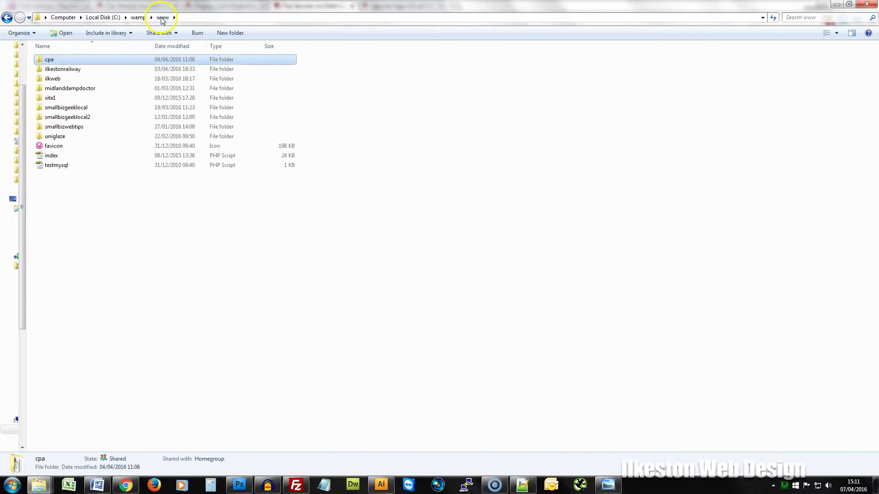
pyautogui.doubleClick(41, 60)
pyautogui.rightClick(39, 98)
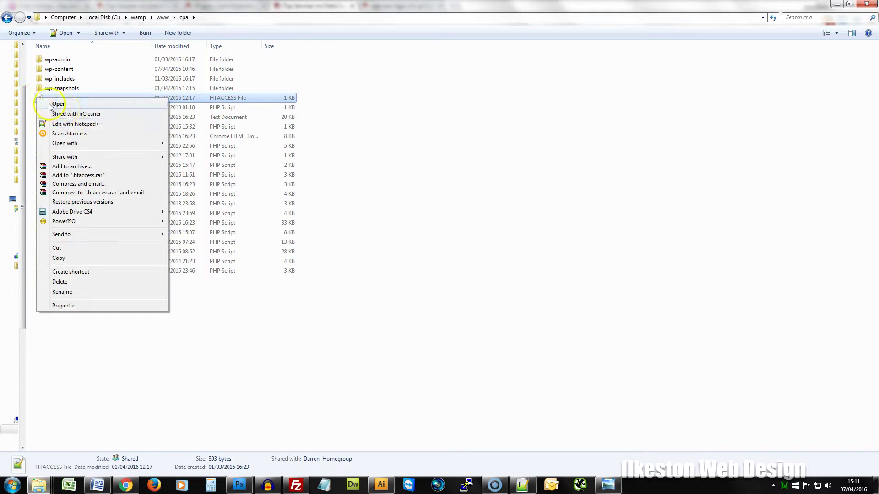
pyautogui.click(69, 124)
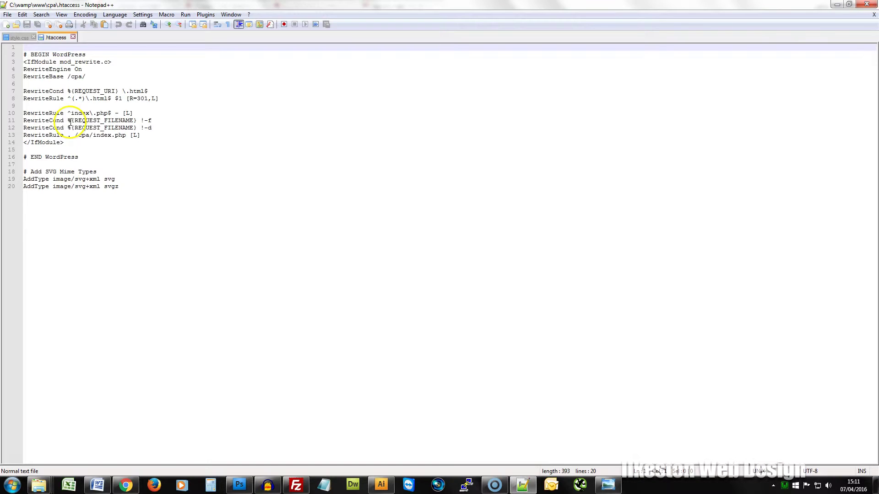
# Step: Highlight the .html RewriteRule and its 301 flag in .htaccess, and minimise Notepad++ and File Explorer to return to the browser
pyautogui.click(168, 98)
pyautogui.moveTo(168, 98); pyautogui.dragTo(20, 99)
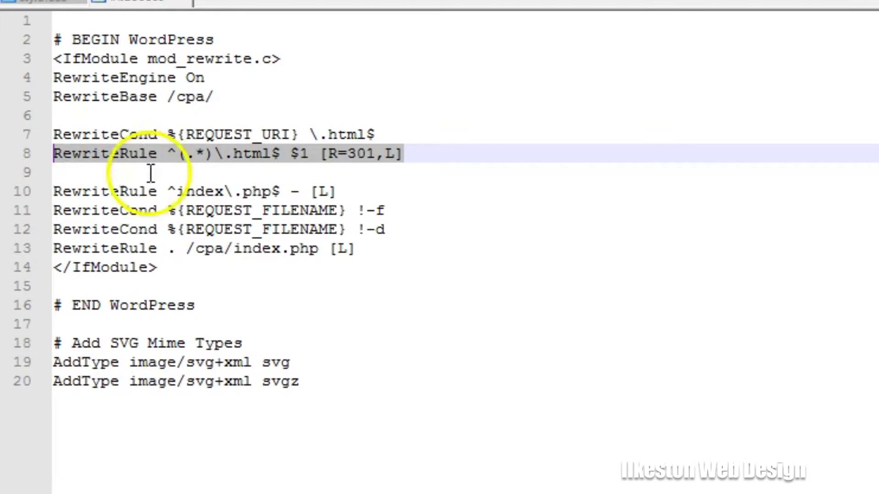
pyautogui.click(270, 155)
pyautogui.click(264, 159)
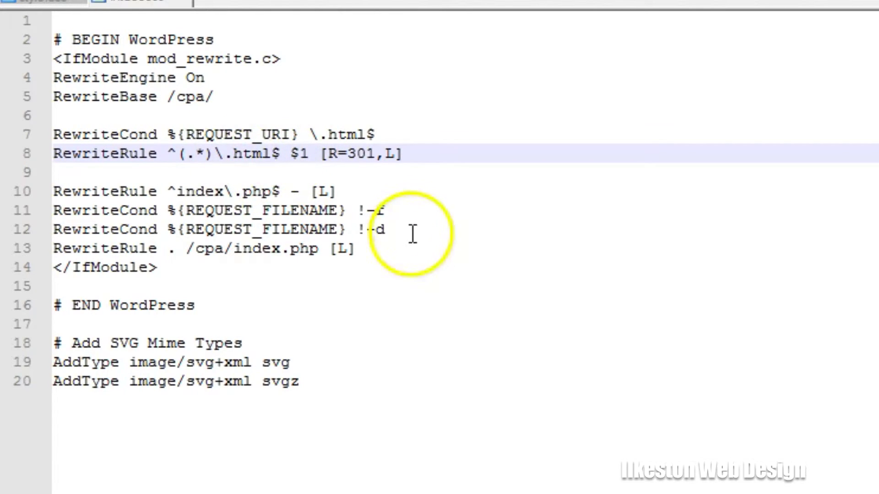
pyautogui.moveTo(376, 155); pyautogui.dragTo(346, 157)
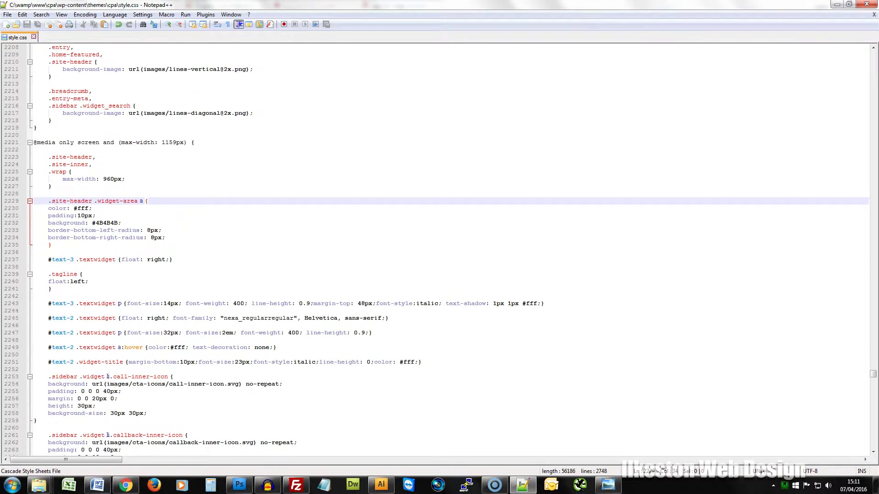
pyautogui.click(837, 4)
pyautogui.click(837, 6)
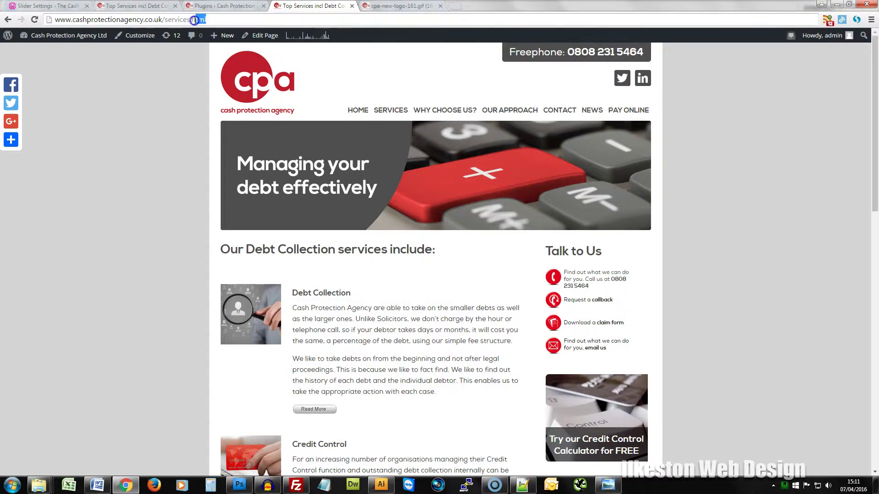
# Step: Highlight the live services.html address and compare it with the local site's Services page address
pyautogui.moveTo(165, 20); pyautogui.dragTo(52, 21)
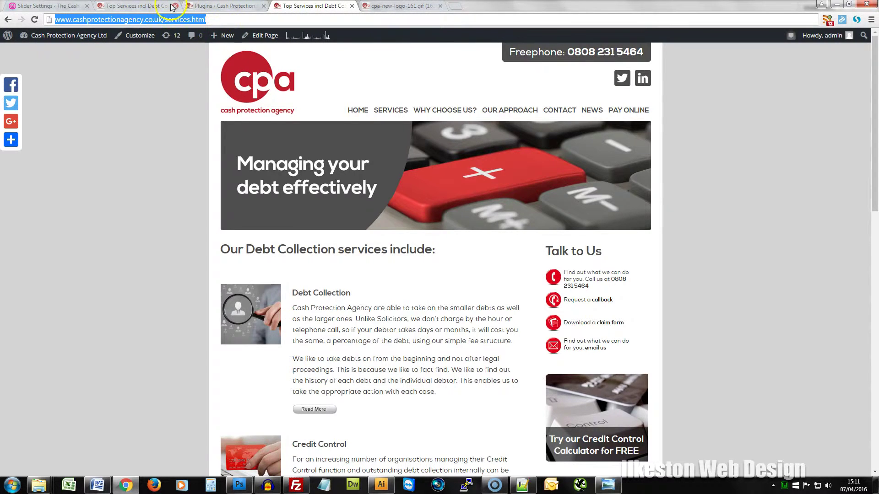
pyautogui.click(127, 5)
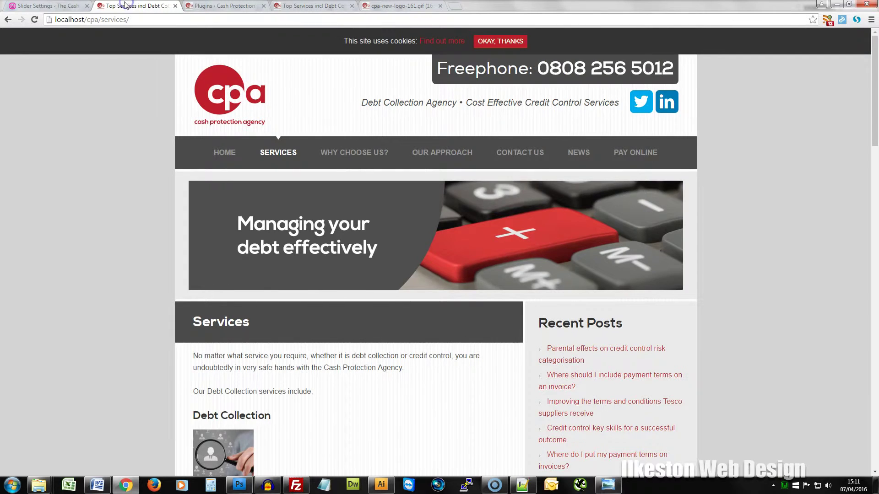
pyautogui.click(47, 7)
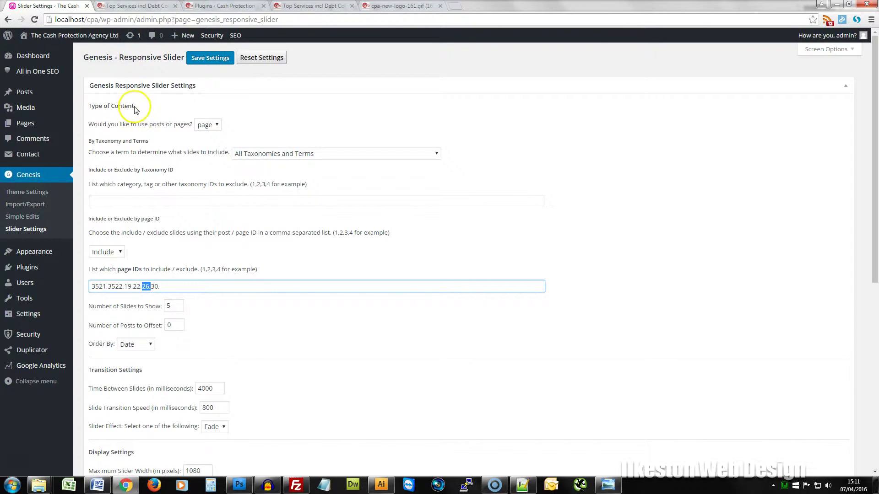
pyautogui.click(329, 7)
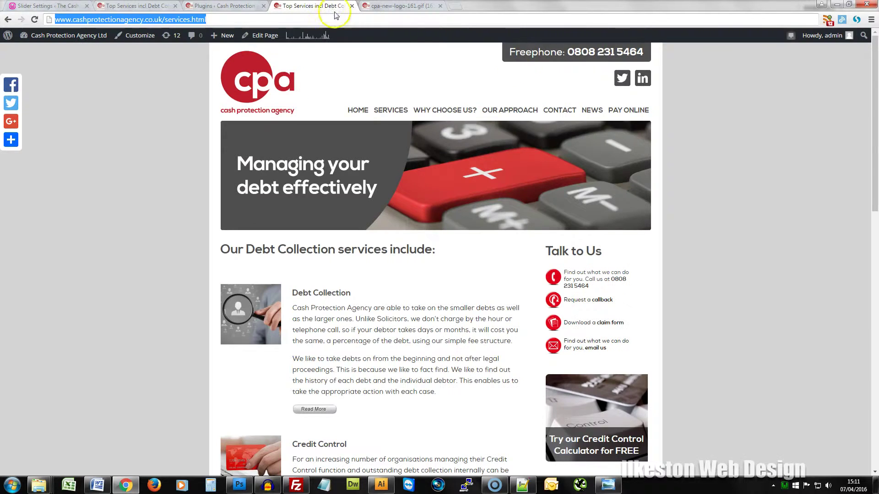
pyautogui.click(875, 116)
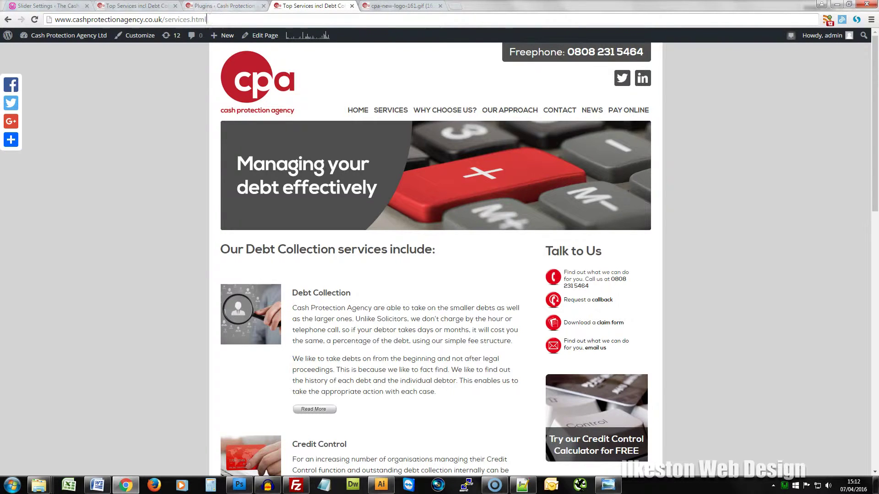
# Step: Examine the start of the live site's installed plugins list, from .html on PAGES to All In One SEO Pack
pyautogui.click(215, 6)
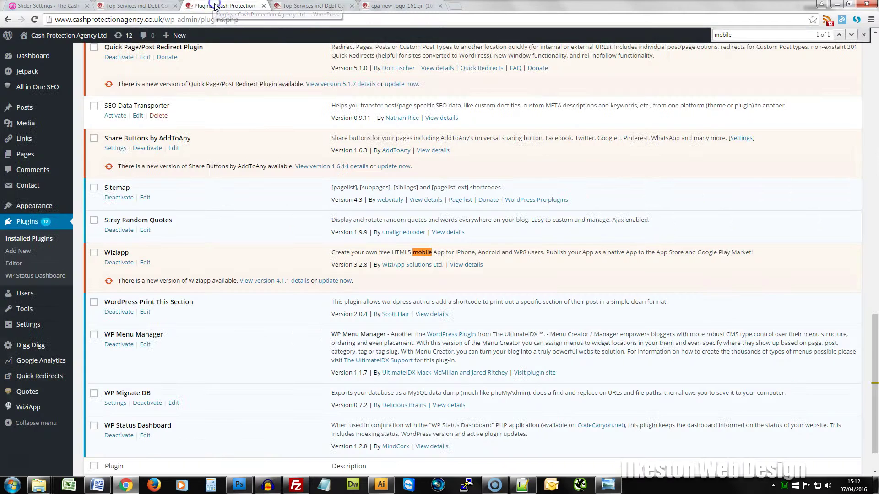
pyautogui.moveTo(874, 339); pyautogui.dragTo(875, 62)
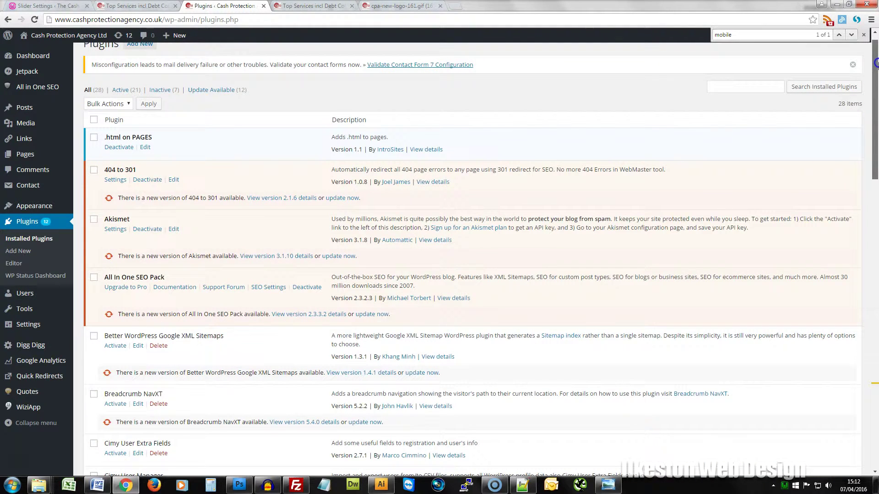
pyautogui.moveTo(877, 65); pyautogui.dragTo(876, 82)
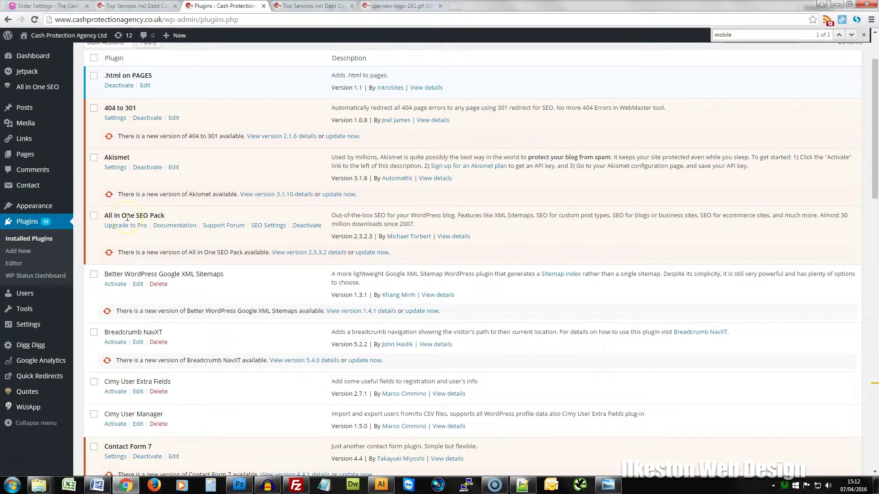
# Step: Open the local site's installed plugins list and examine its plugins for comparison with the live site
pyautogui.click(44, 6)
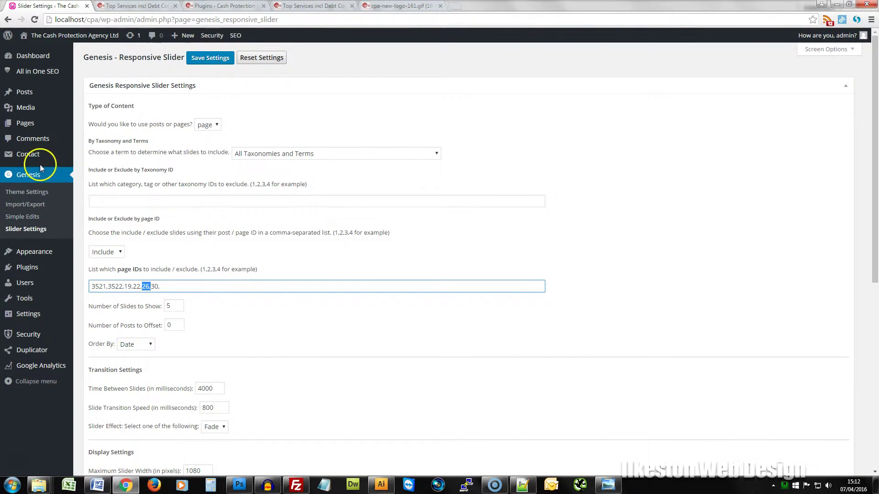
pyautogui.moveTo(95, 276)
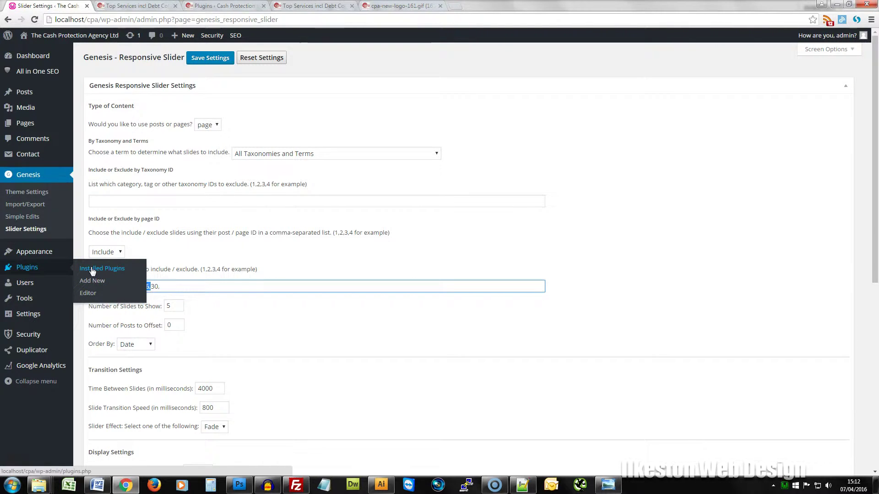
pyautogui.click(91, 269)
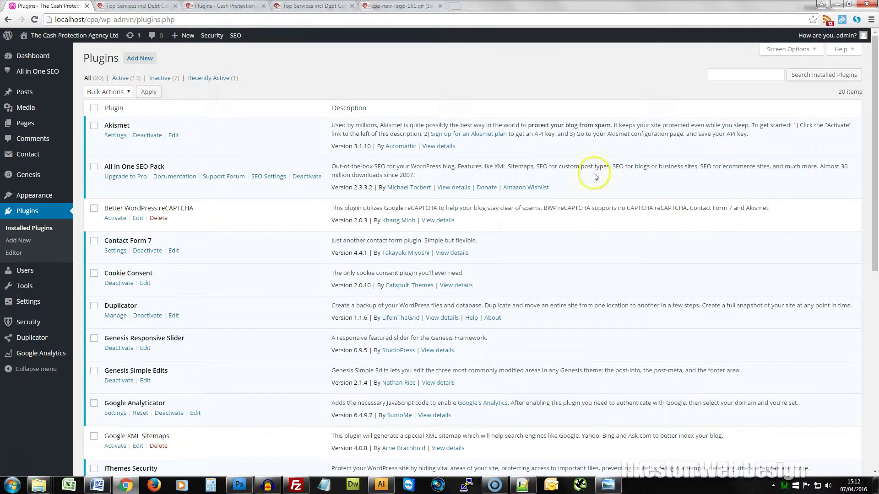
pyautogui.moveTo(874, 160); pyautogui.dragTo(872, 231)
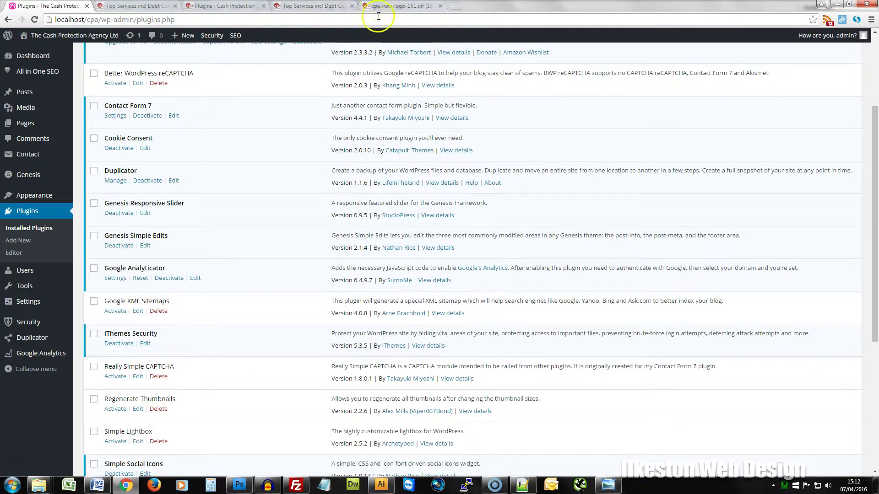
# Step: Delete the inactive Hello Dolly plugin and its files from the live site
pyautogui.click(220, 7)
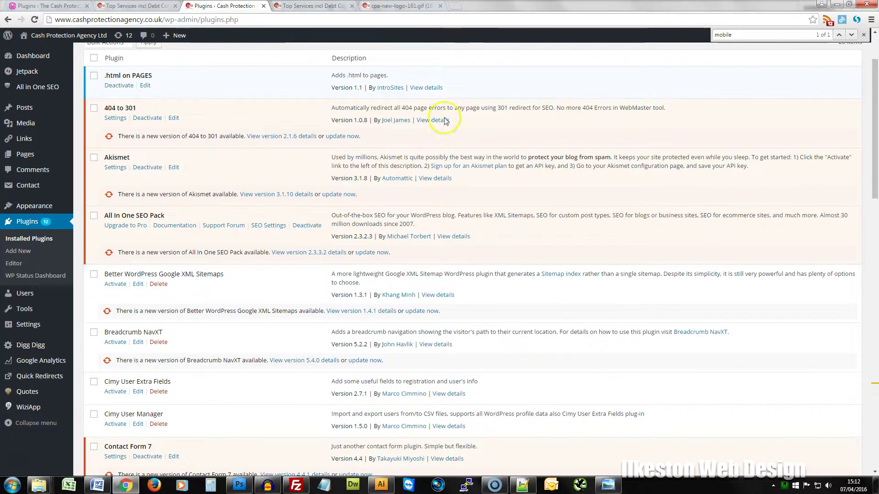
pyautogui.moveTo(875, 171); pyautogui.dragTo(875, 277)
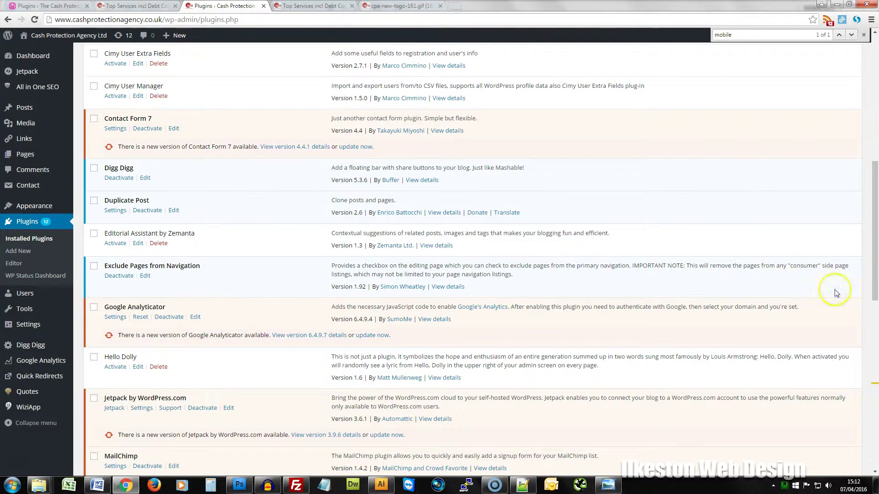
pyautogui.moveTo(875, 291); pyautogui.dragTo(876, 301)
pyautogui.click(156, 336)
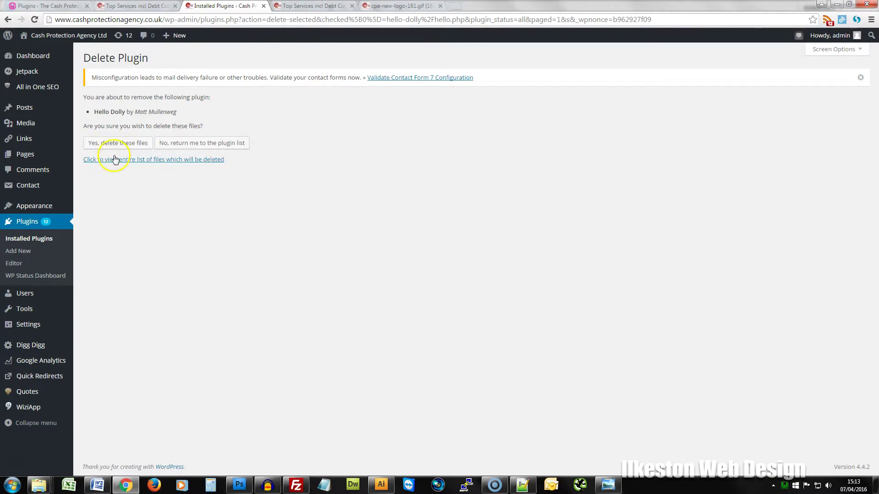
pyautogui.click(114, 144)
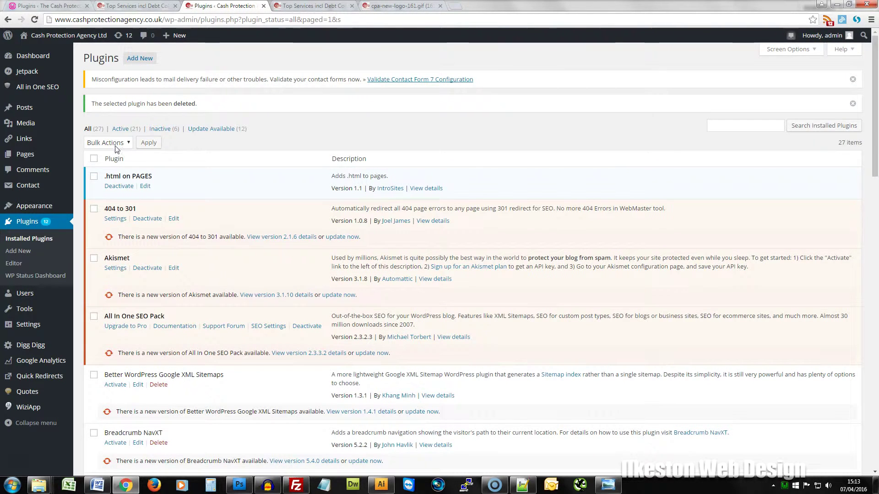
# Step: Review the rest of the live site's plugins, from Jetpack down to WordPress Print This Section and WP Migrate DB
pyautogui.moveTo(874, 154); pyautogui.dragTo(871, 381)
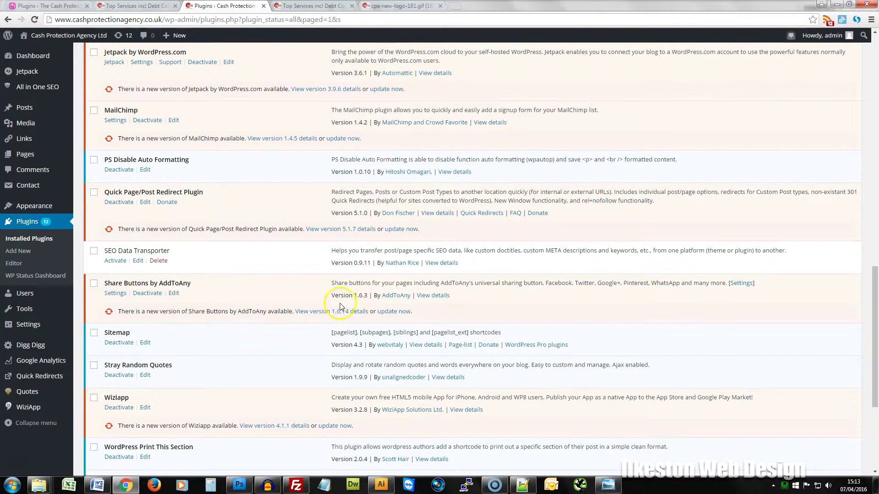
pyautogui.moveTo(875, 303); pyautogui.dragTo(875, 332)
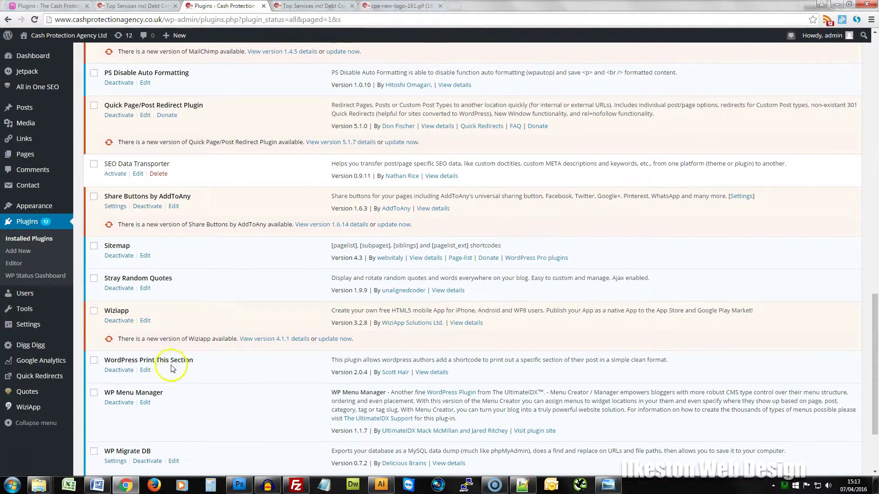
pyautogui.moveTo(874, 406); pyautogui.dragTo(875, 398)
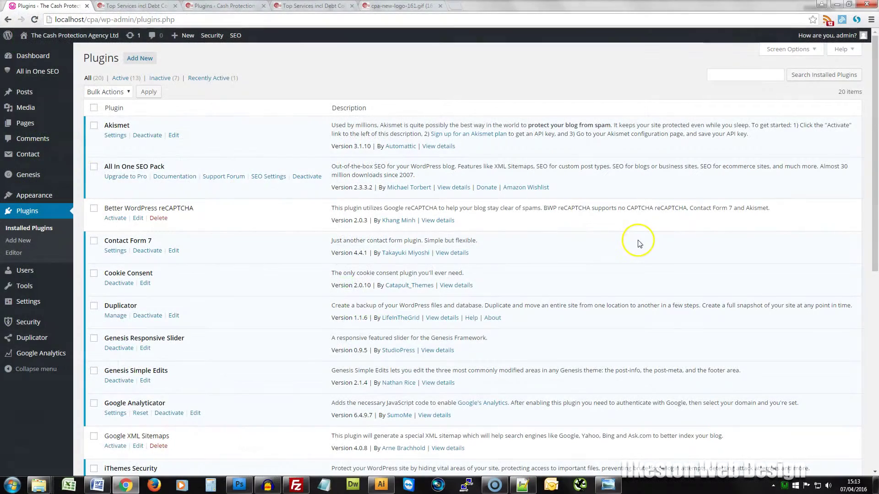
# Step: Review the local site's plugins, including iThemes Security, down to the end of the list
pyautogui.moveTo(875, 228); pyautogui.dragTo(875, 249)
pyautogui.scroll(-1, 875, 251)
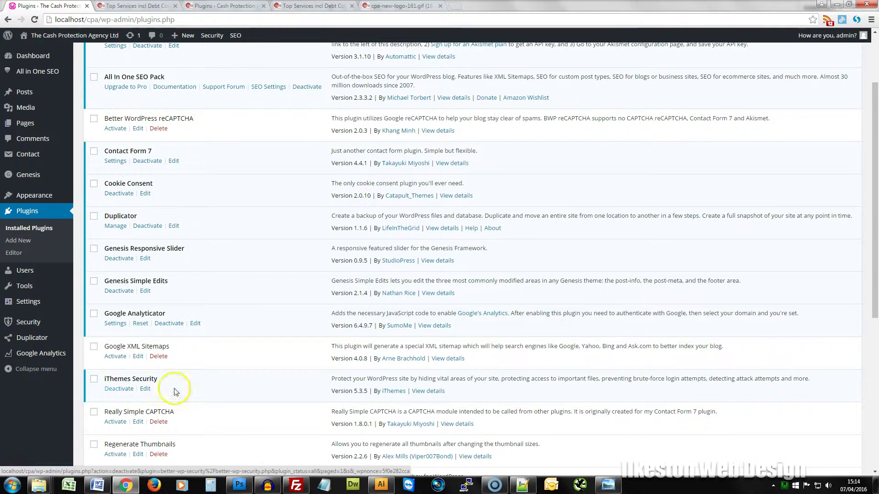
pyautogui.moveTo(875, 290); pyautogui.dragTo(876, 306)
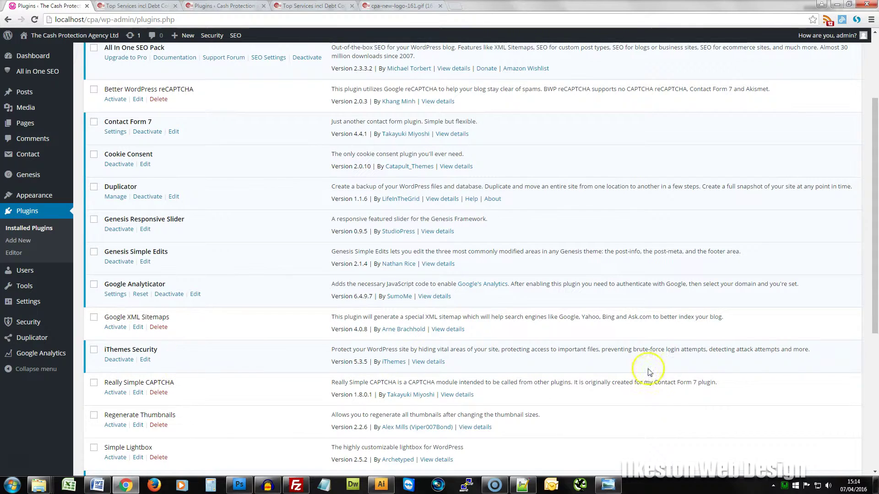
pyautogui.moveTo(876, 300); pyautogui.dragTo(875, 393)
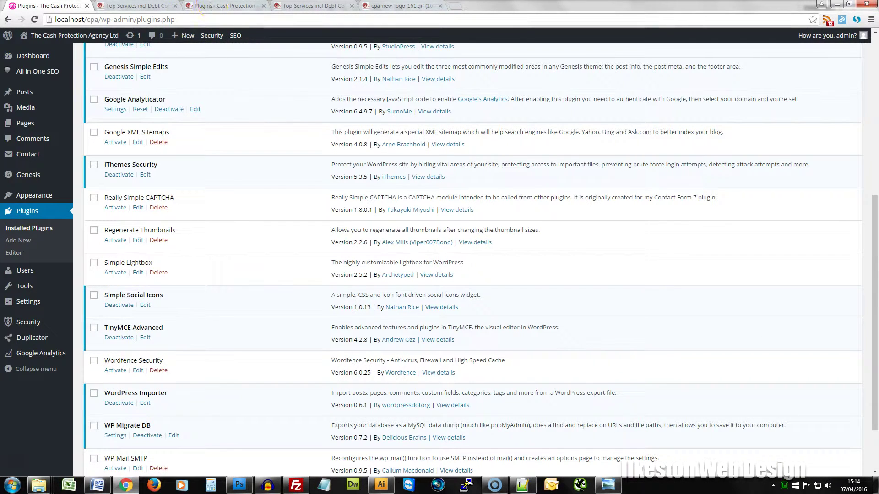
# Step: Return to the live site's plugins list and examine the entries from Akismet to Duplicate Post
pyautogui.click(224, 7)
pyautogui.moveTo(875, 319); pyautogui.dragTo(875, 130)
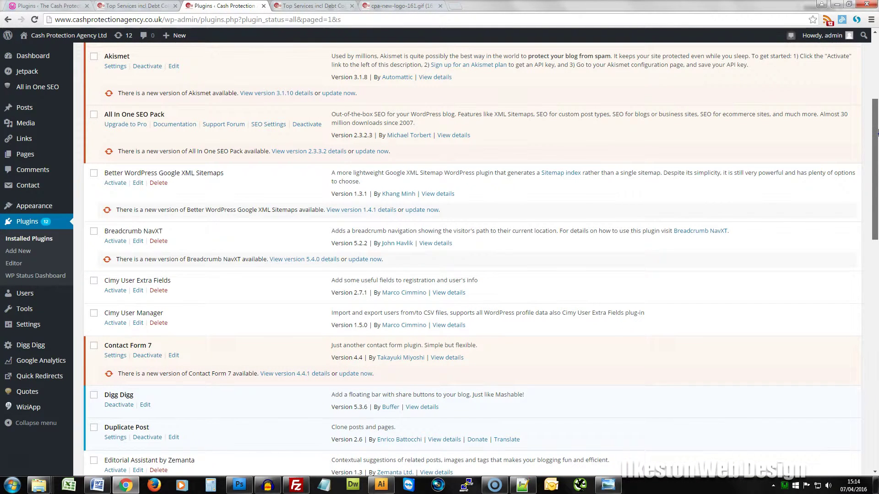
pyautogui.moveTo(875, 132); pyautogui.dragTo(875, 114)
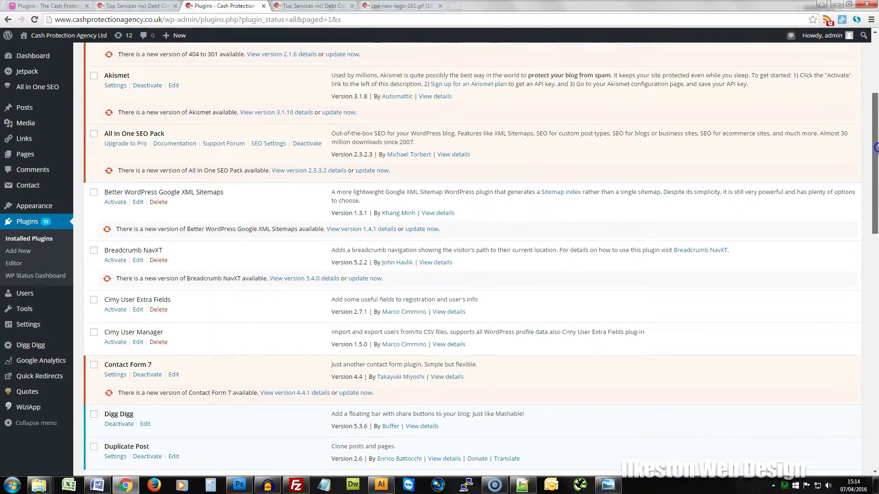
pyautogui.scroll(-1, 760, 241)
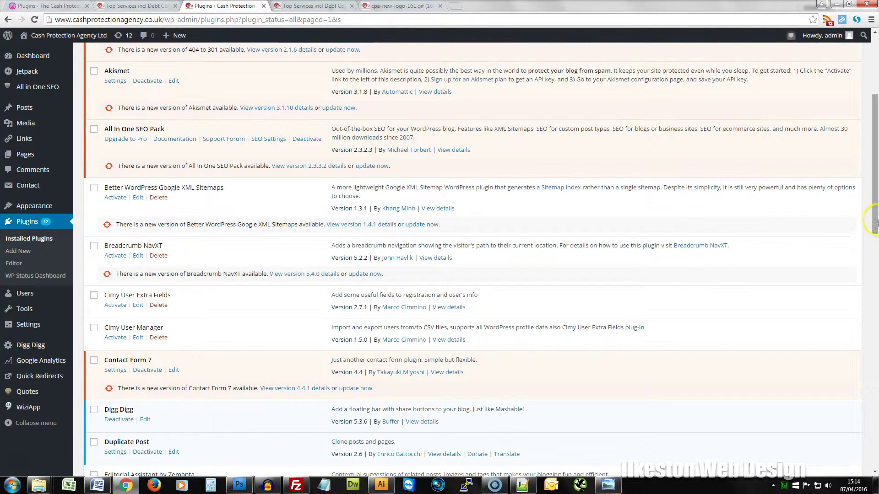
pyautogui.moveTo(875, 217); pyautogui.dragTo(875, 216)
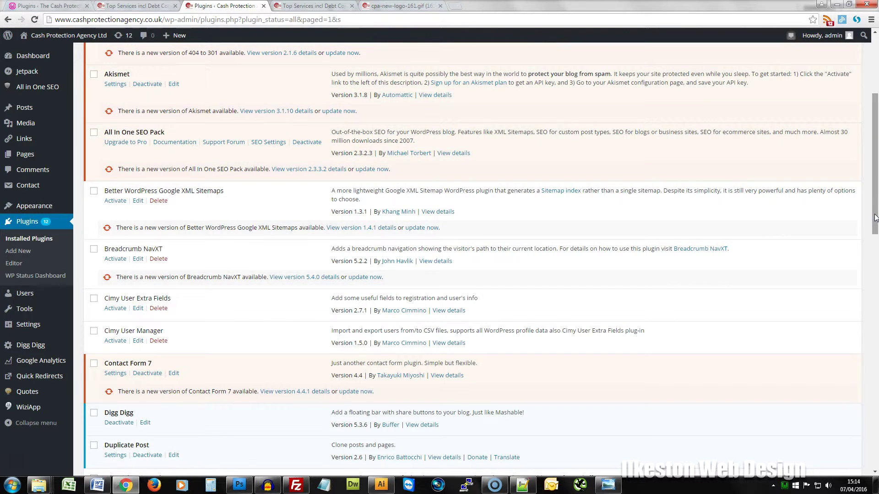
# Step: Open the Contact Form 7 configuration validation on the live site and the Contact Forms list on the local site
pyautogui.scroll(4, 875, 217)
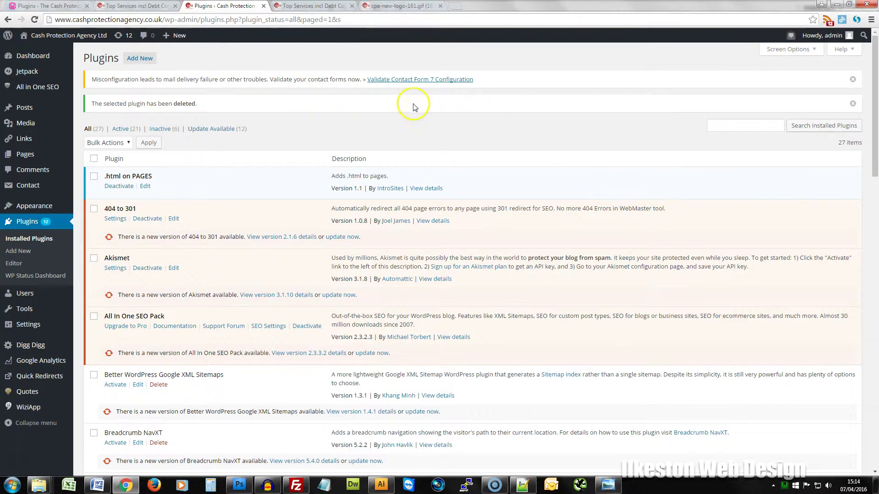
pyautogui.click(398, 81)
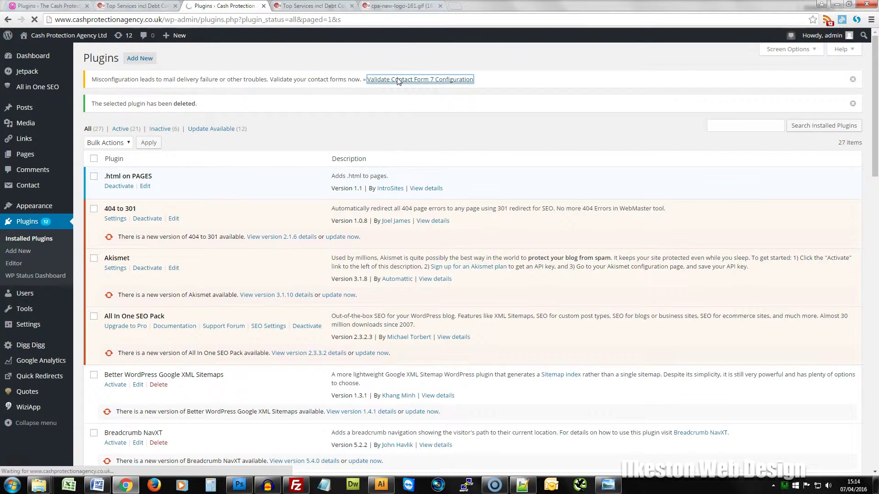
pyautogui.click(66, 6)
pyautogui.moveTo(876, 192); pyautogui.dragTo(869, 46)
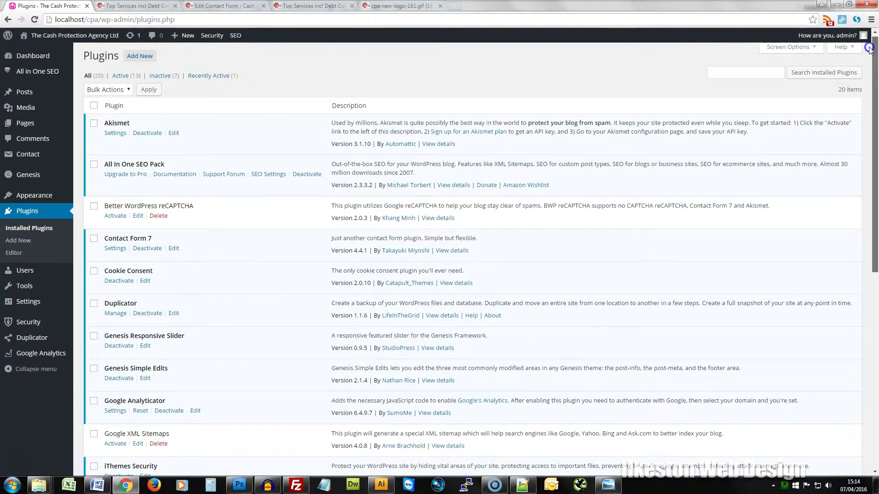
pyautogui.moveTo(28, 97)
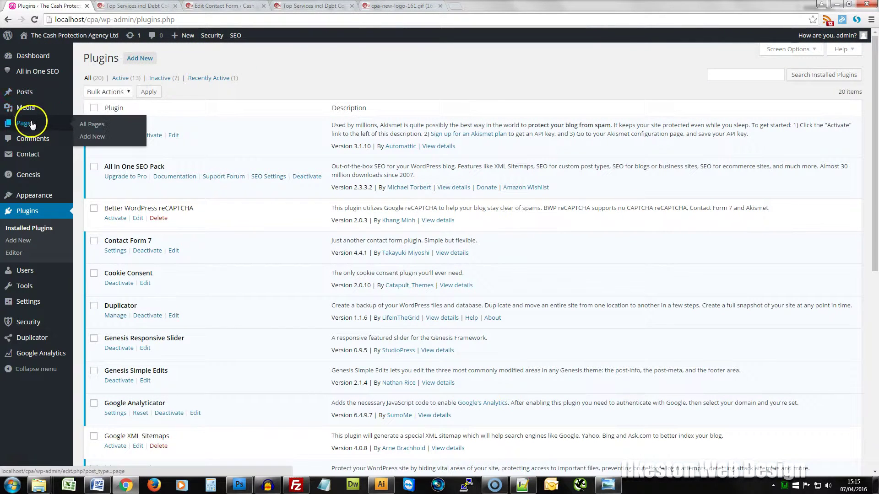
pyautogui.moveTo(27, 154)
pyautogui.click(89, 154)
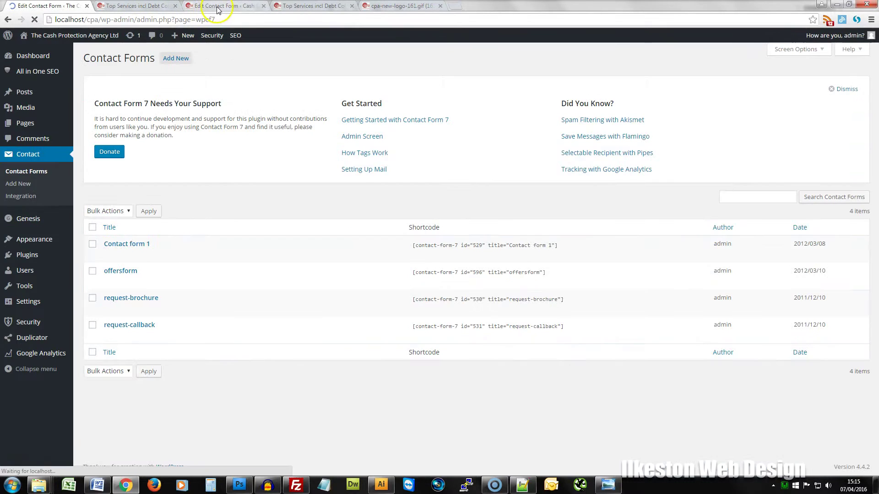
# Step: Validate the live site's four contact forms and open the mail settings of Contact form 1
pyautogui.click(226, 6)
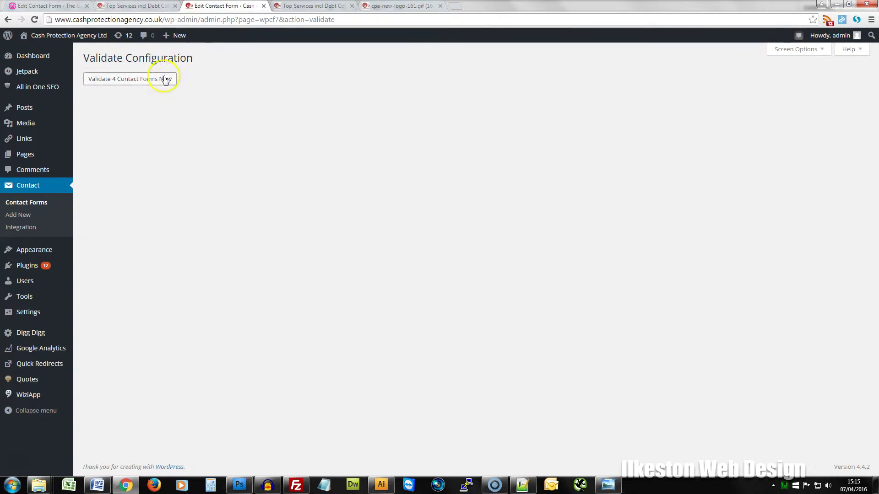
pyautogui.click(148, 81)
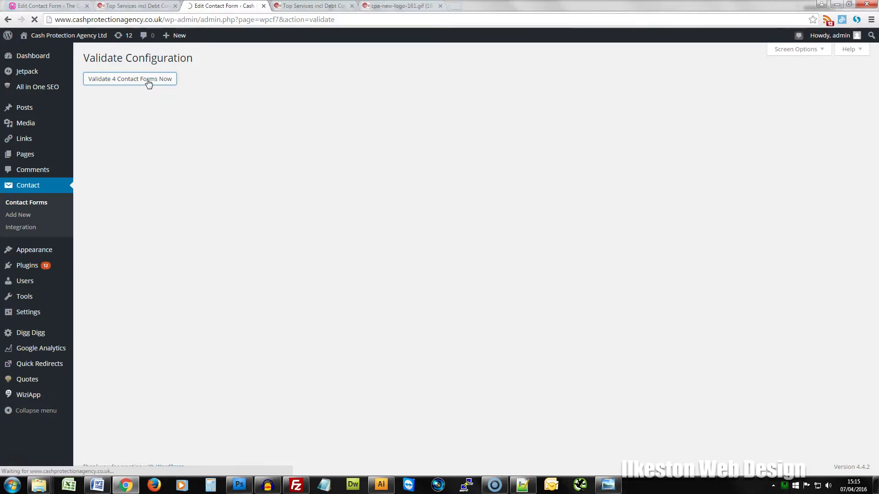
pyautogui.click(118, 121)
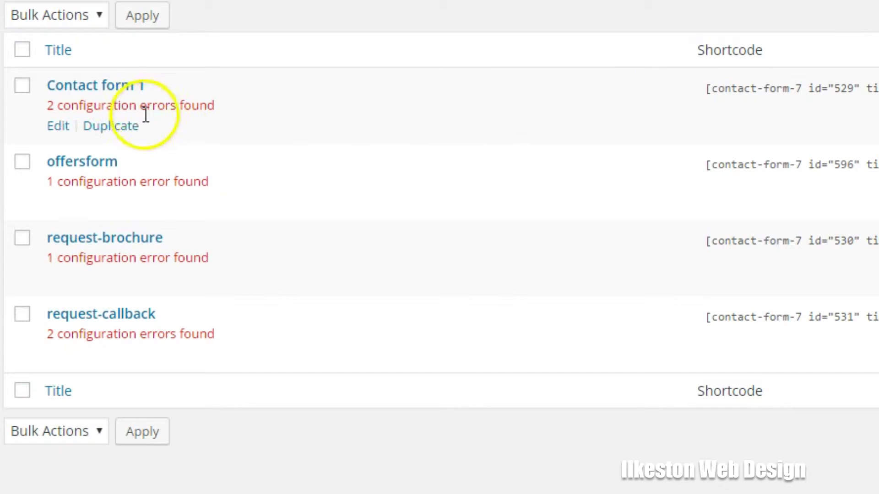
pyautogui.click(57, 127)
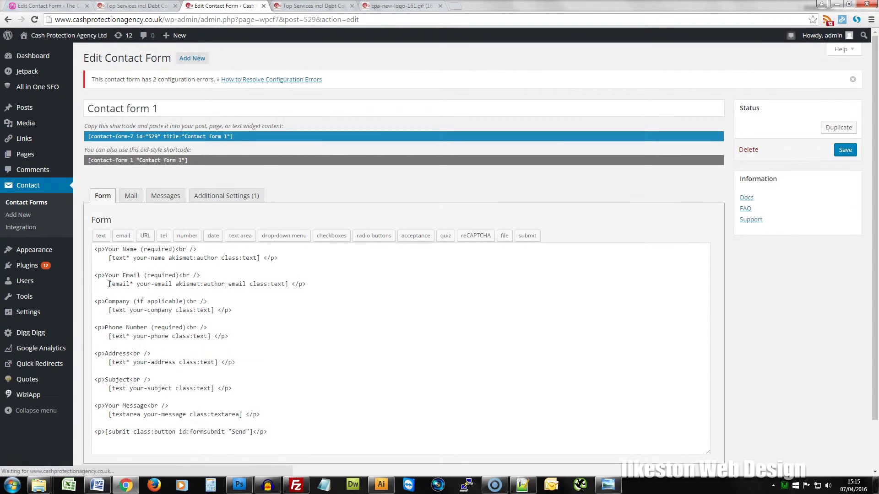
pyautogui.click(132, 197)
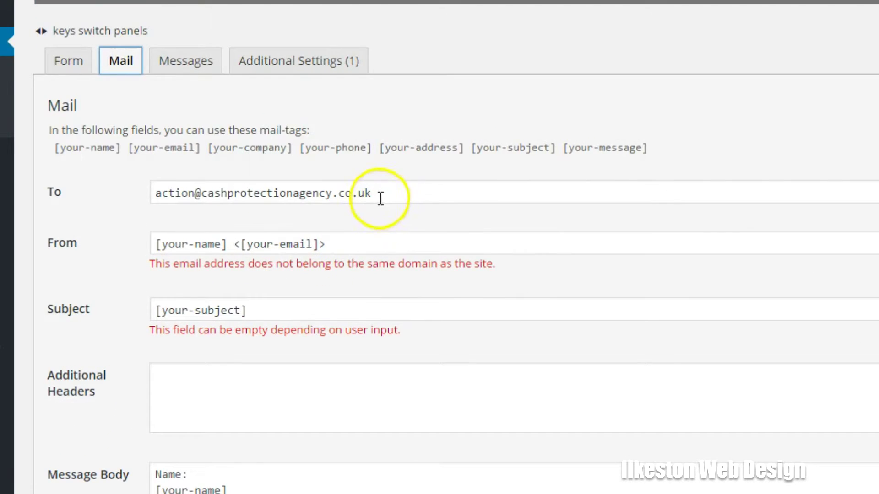
# Step: Replace the [your-email] tag in the From field with the address from the To field, and save the form
pyautogui.moveTo(383, 193); pyautogui.dragTo(142, 188)
pyautogui.rightClick(183, 195)
pyautogui.click(221, 226)
pyautogui.click(303, 246)
pyautogui.moveTo(318, 245); pyautogui.dragTo(235, 245)
pyautogui.hotkey('ctrl', 'v')
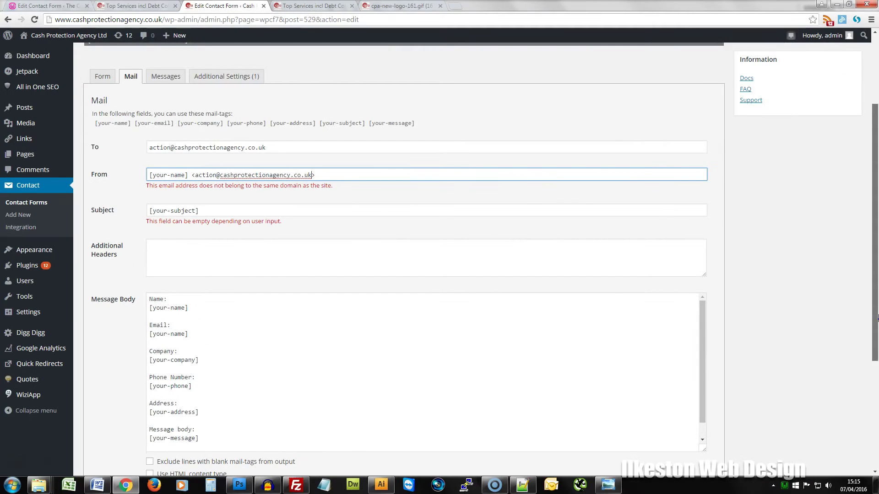
pyautogui.scroll(3, 878, 318)
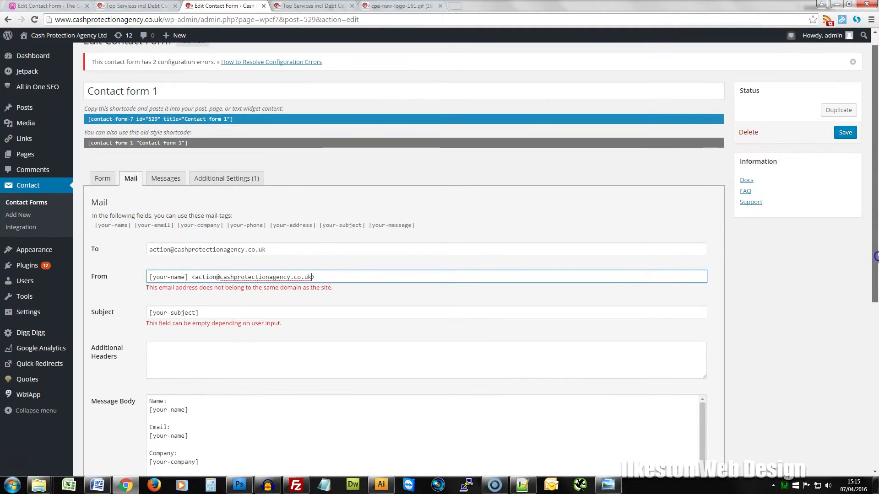
pyautogui.click(844, 133)
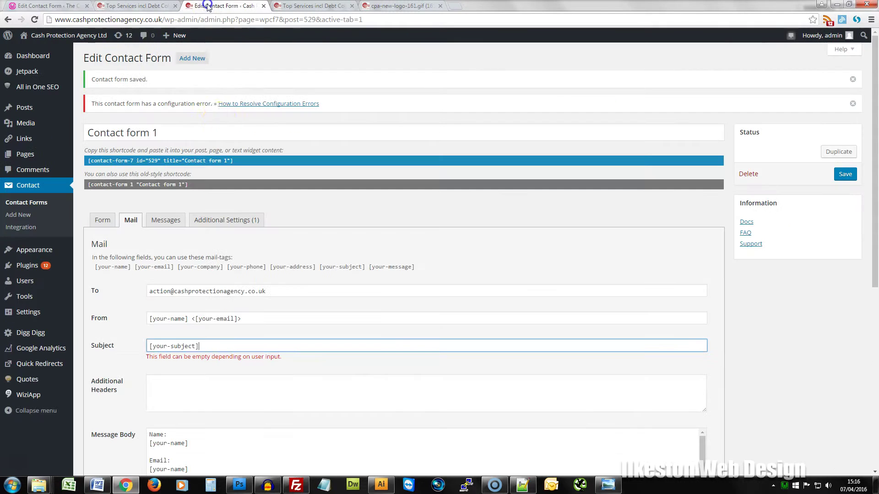
# Step: Open the mail settings of Contact form 1 on the local site and examine the "Contact form:" prefix in its Subject
pyautogui.click(53, 5)
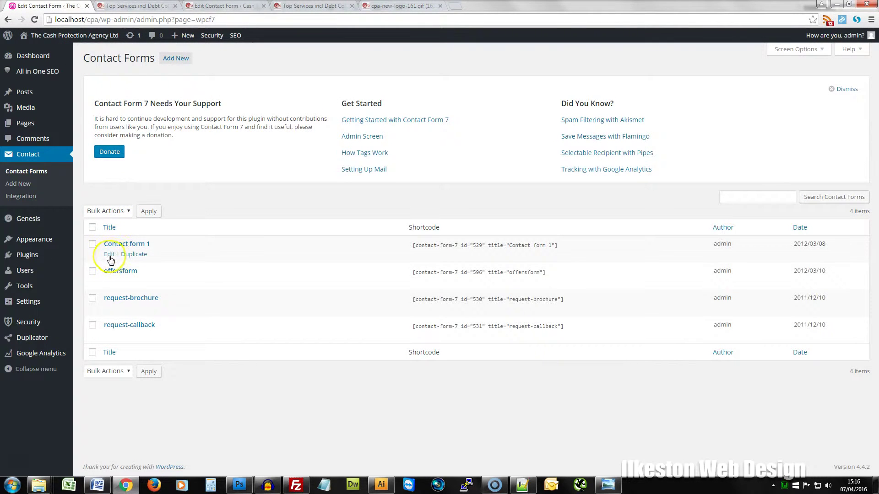
pyautogui.click(108, 255)
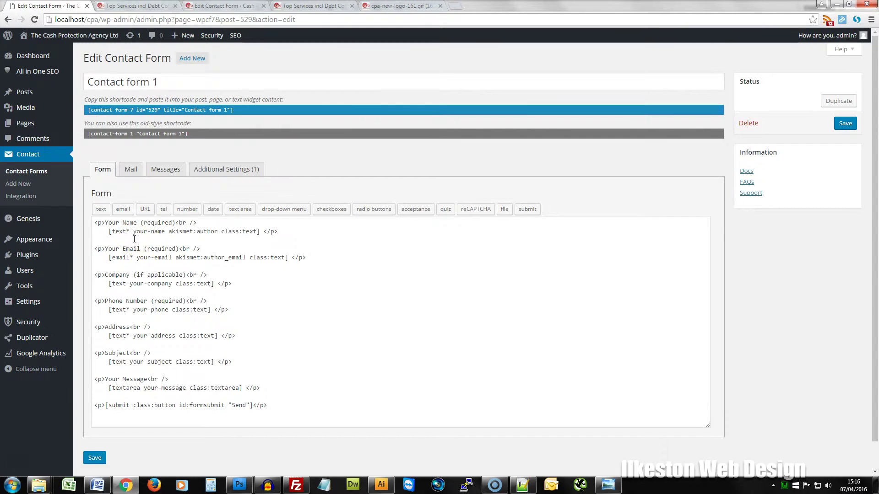
pyautogui.click(131, 171)
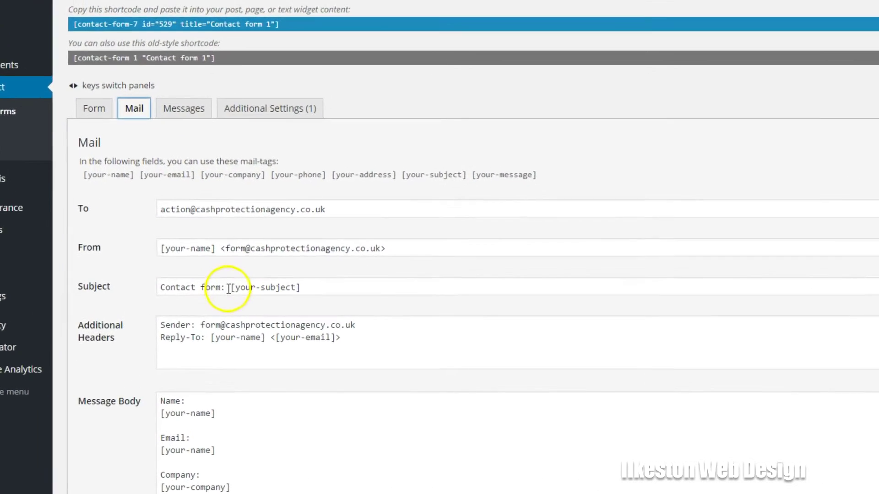
pyautogui.click(192, 298)
pyautogui.moveTo(259, 282); pyautogui.dragTo(174, 280)
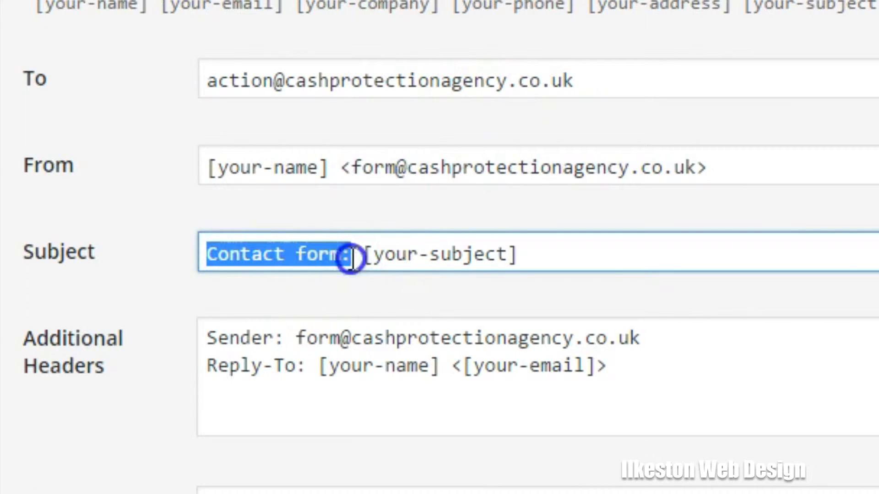
pyautogui.click(351, 258)
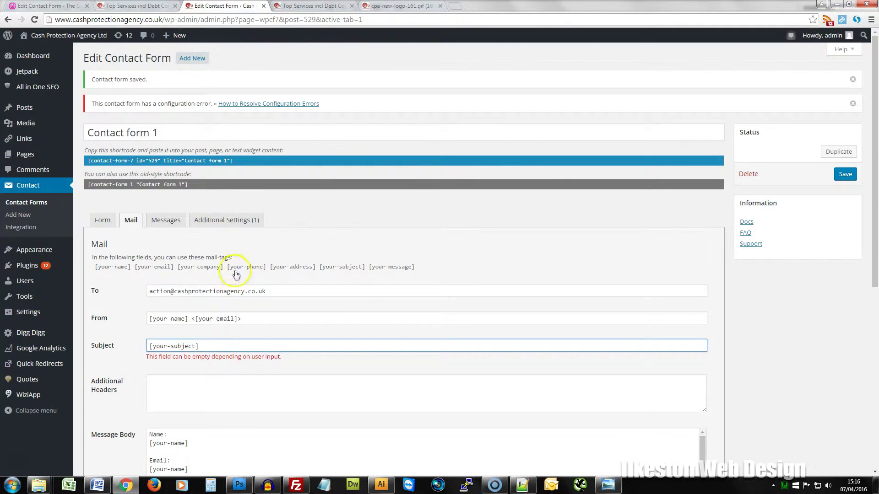
# Step: Compare the live site's mail settings for Contact form 1 with the local version
pyautogui.moveTo(875, 233)
pyautogui.mouseDown()
pyautogui.moveTo(875, 365)
pyautogui.moveTo(875, 225)
pyautogui.mouseUp()
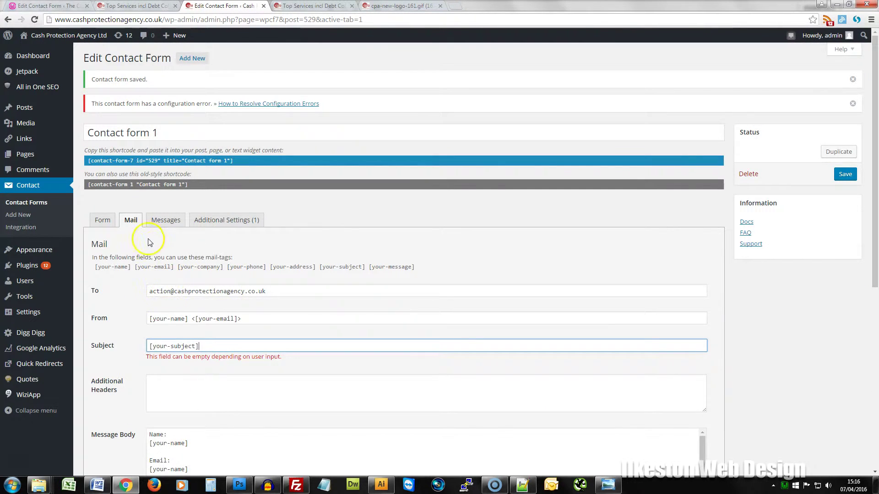
pyautogui.hotkey('ctrl', '1')
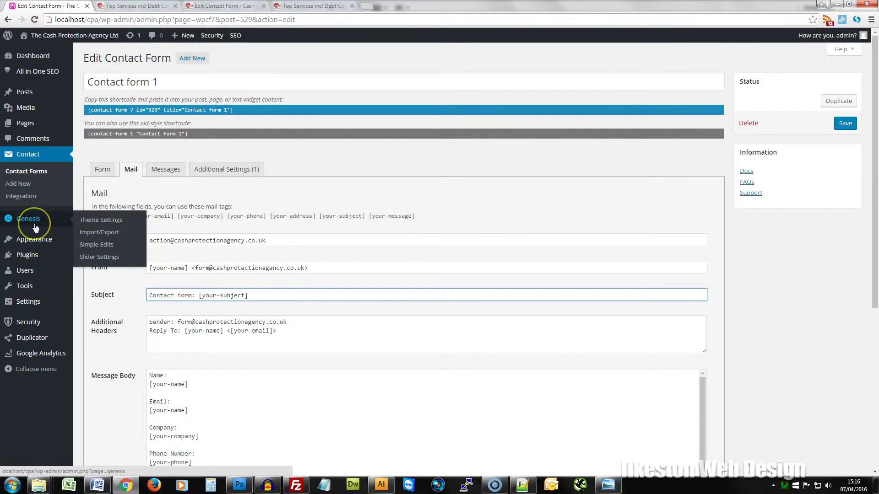
pyautogui.moveTo(41, 243)
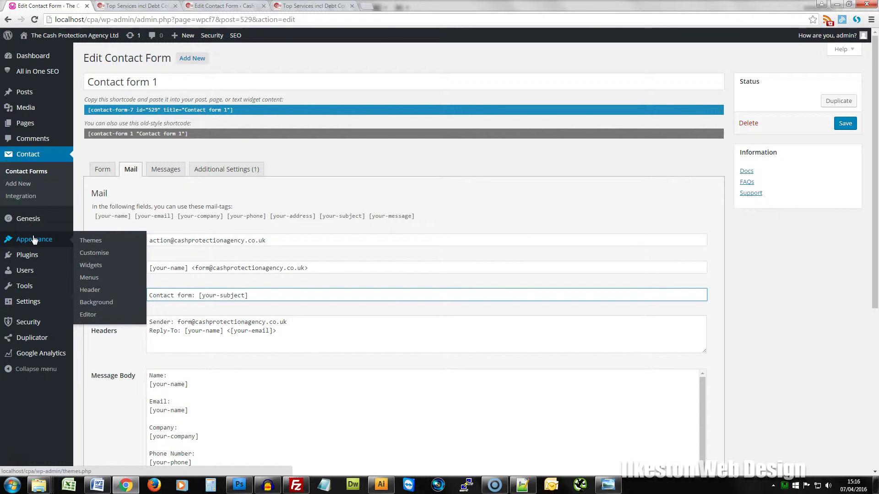
# Step: Open the CloudFlare website in a new browser tab, view its home page, and close the tab
pyautogui.click(366, 6)
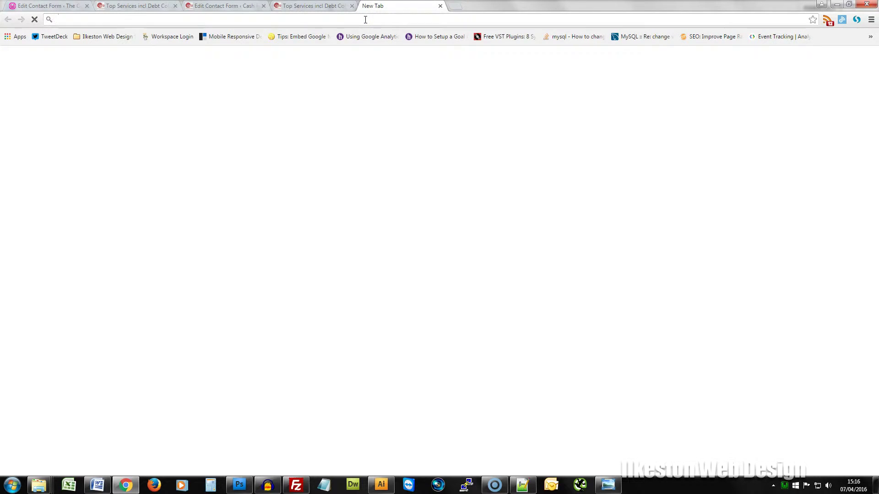
pyautogui.write('cloudflare')
pyautogui.press('Return')
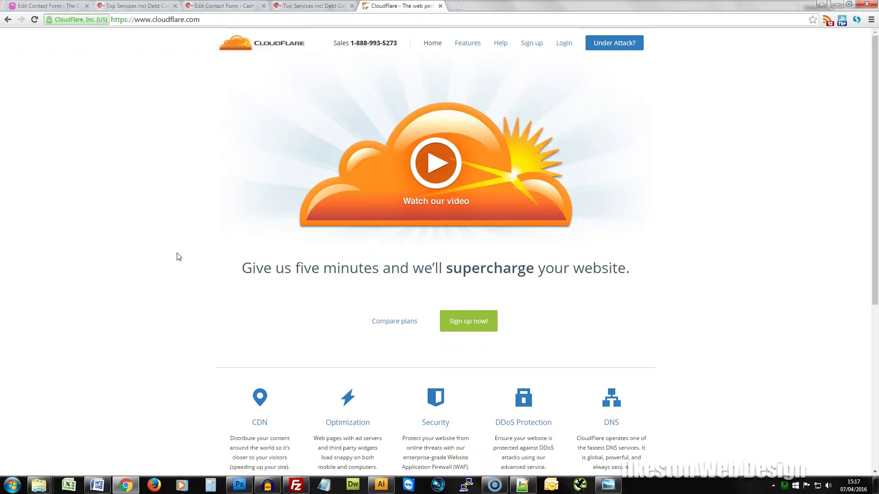
pyautogui.click(61, 8)
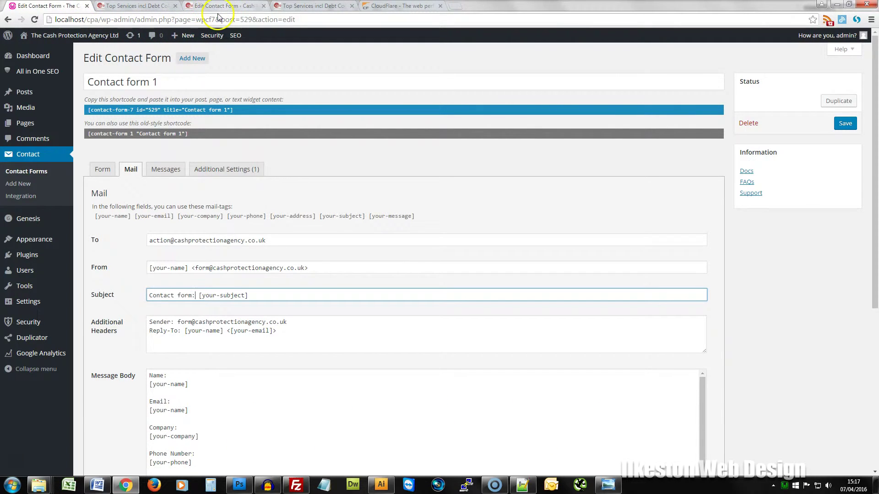
pyautogui.click(398, 5)
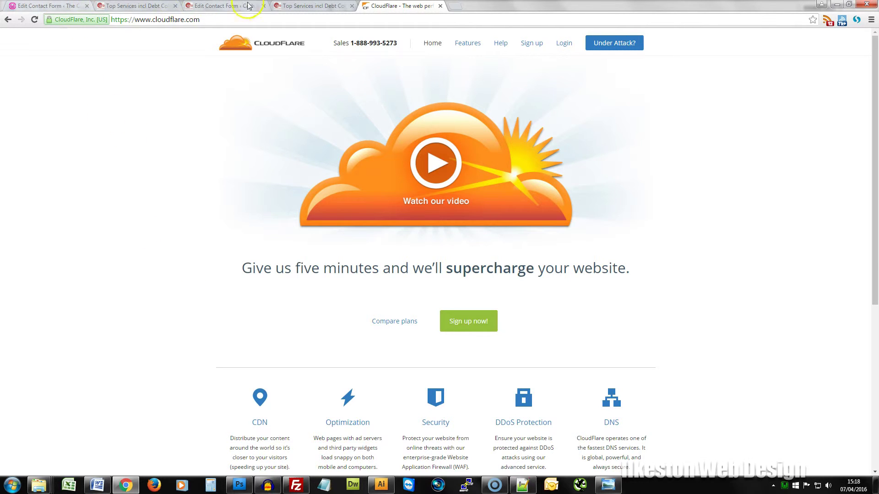
pyautogui.click(440, 6)
pyautogui.click(229, 6)
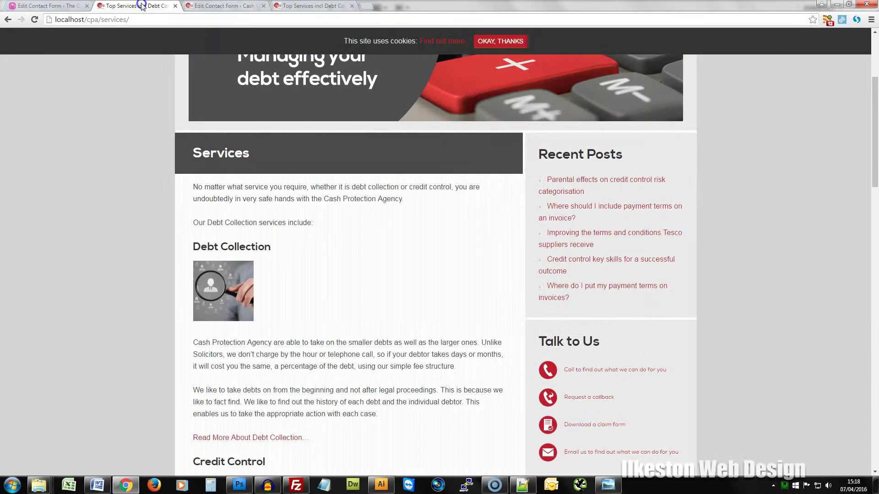
# Step: Examine the cookie notice on the local Services page and view the privacy policy it links to
pyautogui.click(137, 5)
pyautogui.moveTo(876, 138); pyautogui.dragTo(874, 78)
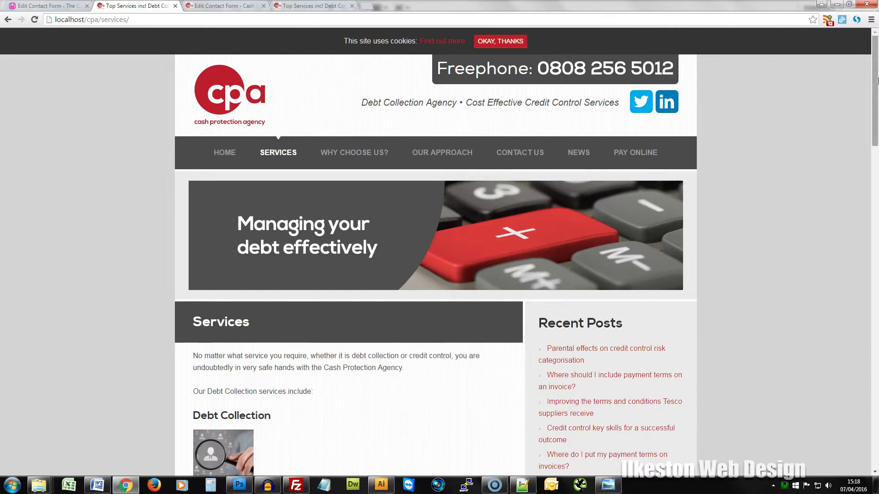
pyautogui.moveTo(877, 80)
pyautogui.mouseDown()
pyautogui.moveTo(875, 154)
pyautogui.moveTo(875, 75)
pyautogui.mouseUp()
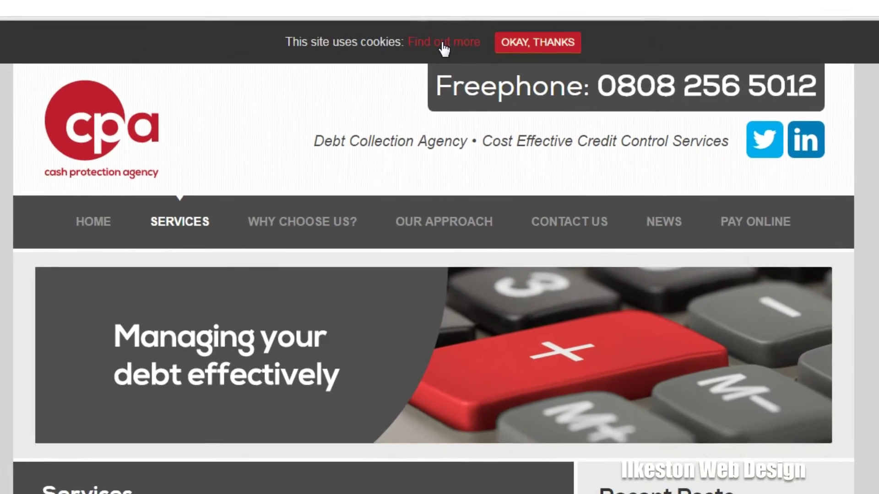
pyautogui.click(444, 45)
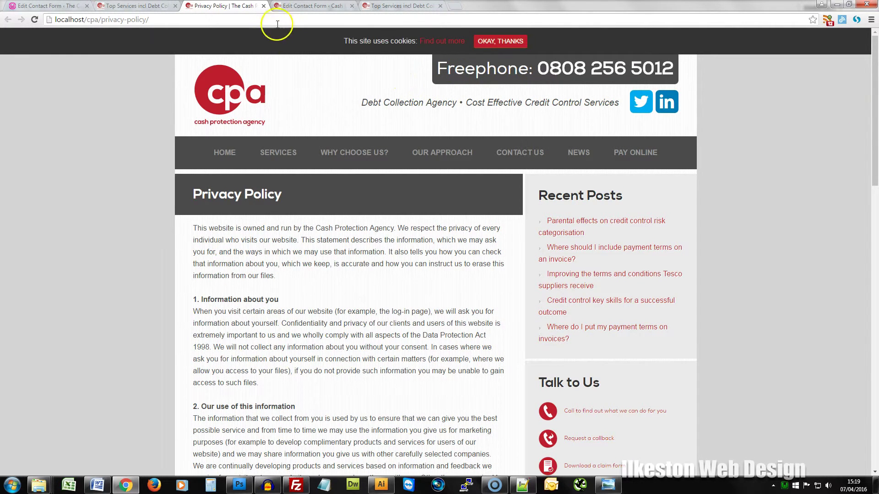
pyautogui.click(264, 6)
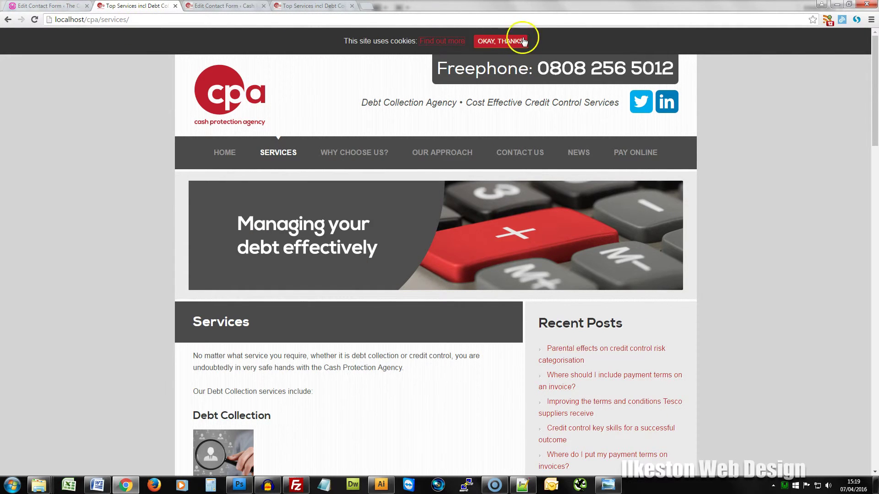
# Step: Return to the local site's installed plugins and review the list from Contact Form 7 down to WP-Mail-SMTP
pyautogui.click(44, 6)
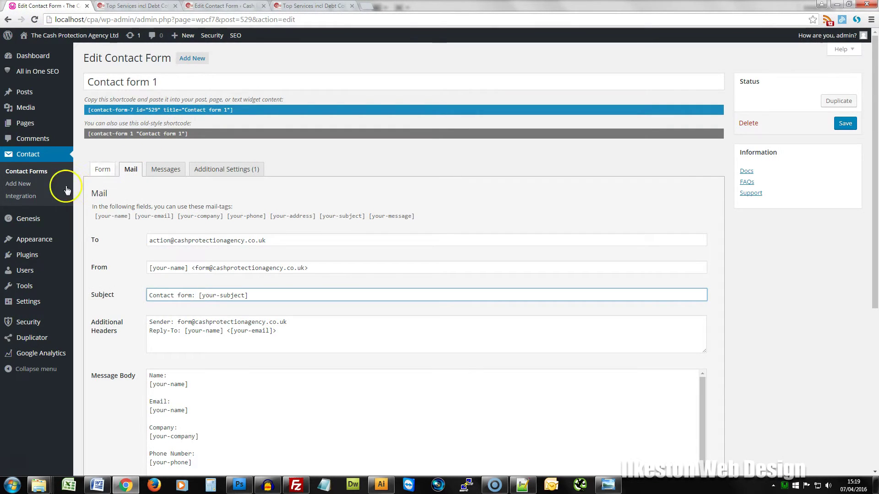
pyautogui.moveTo(40, 259)
pyautogui.click(97, 258)
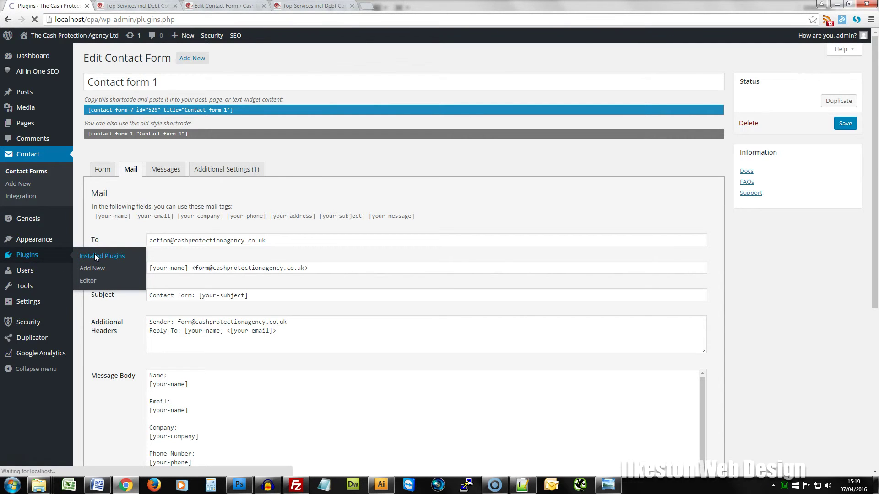
pyautogui.scroll(-2, 124, 214)
pyautogui.scroll(-6, 124, 213)
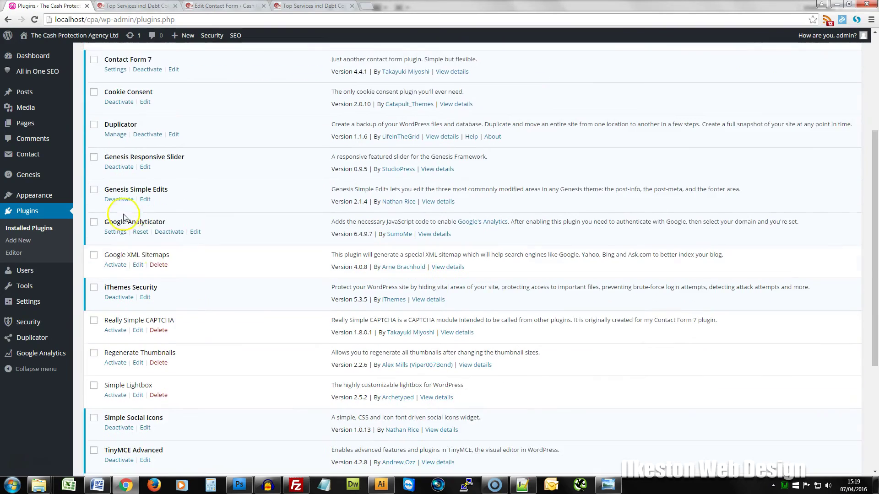
pyautogui.scroll(3, 155, 287)
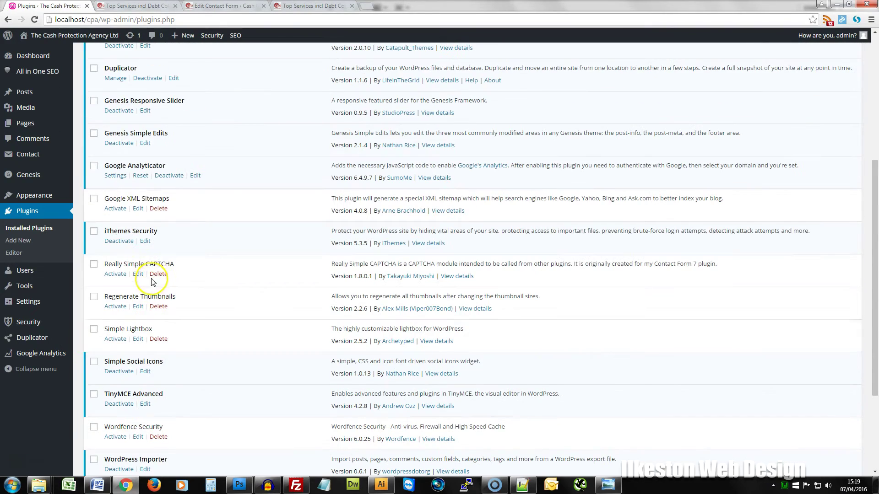
pyautogui.scroll(-4, 151, 256)
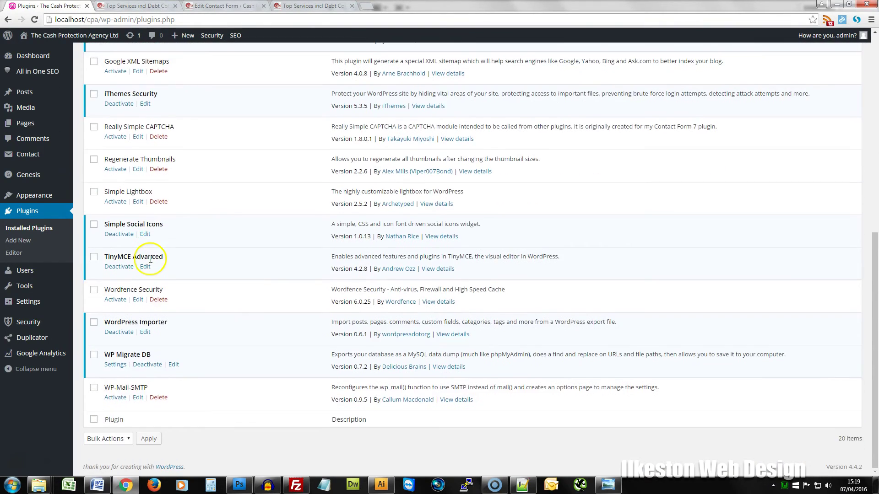
# Step: Find the Cookie Consent plugin in the installed plugins list and open its general settings page
pyautogui.scroll(7, 149, 206)
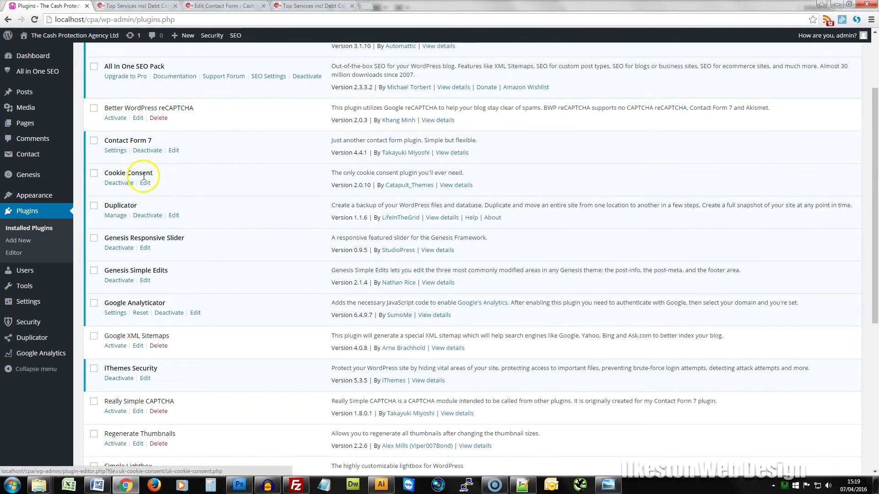
pyautogui.scroll(1, 130, 192)
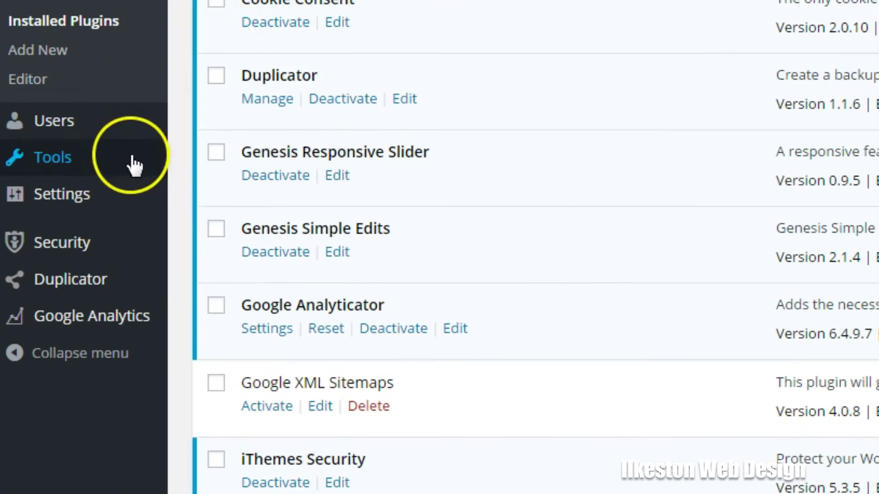
pyautogui.moveTo(58, 287)
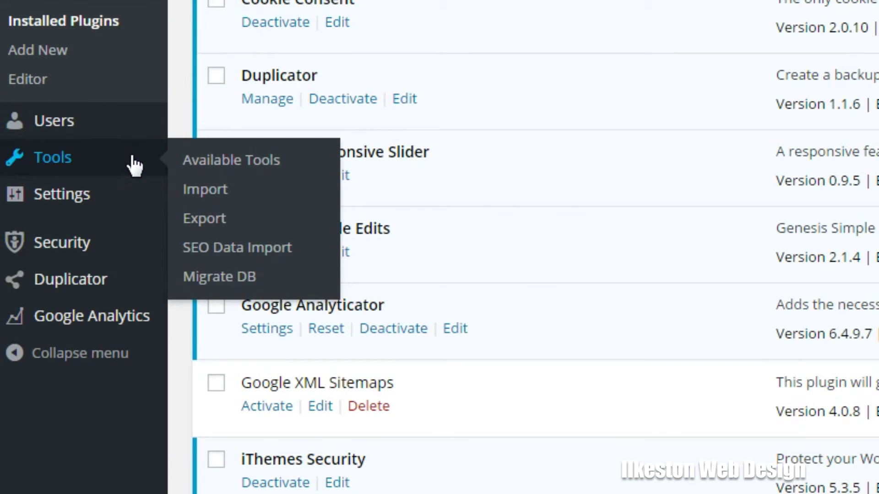
pyautogui.moveTo(102, 204)
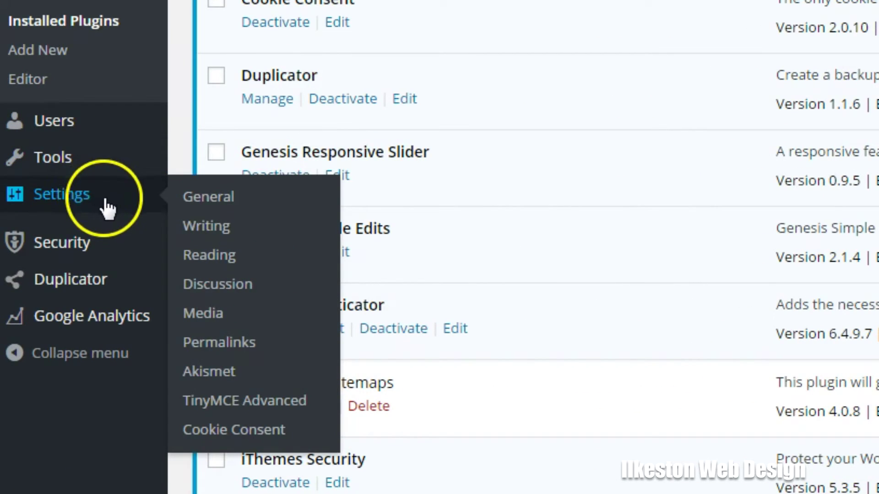
pyautogui.click(254, 432)
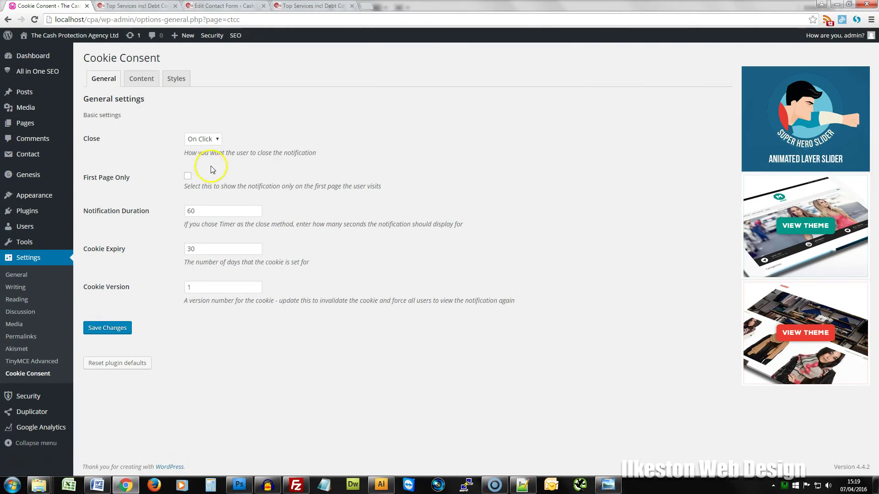
# Step: View the Cookie Consent content and styles settings, and return to the local Services page to see the cookie notice
pyautogui.click(145, 80)
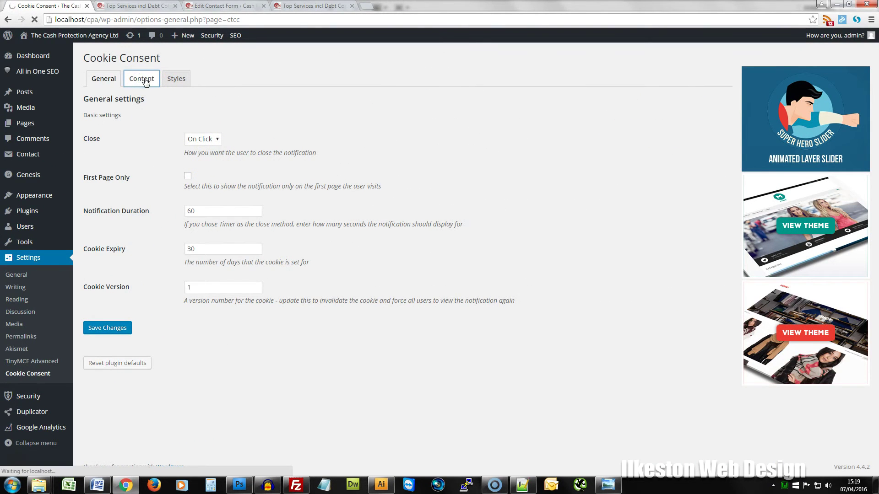
pyautogui.click(175, 81)
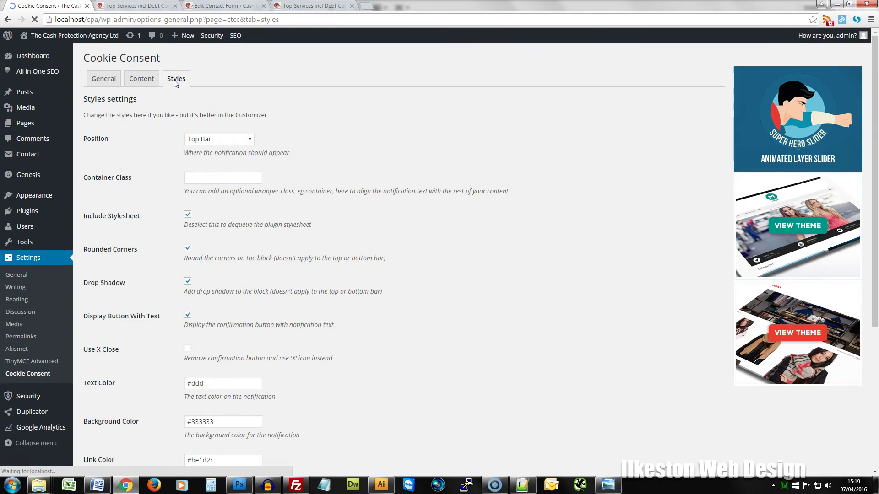
pyautogui.click(137, 6)
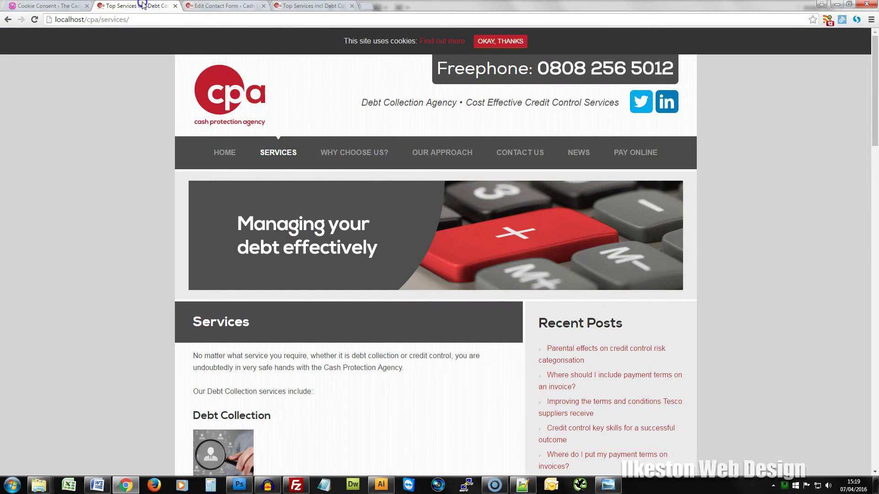